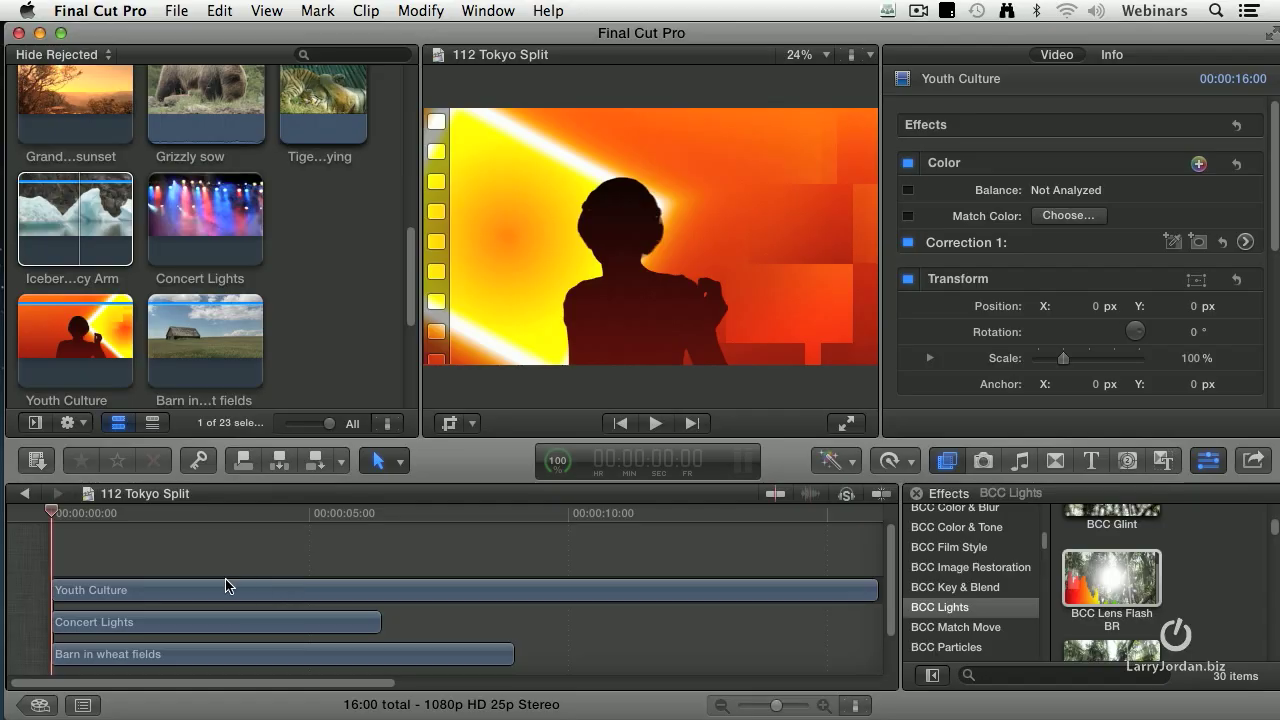
Play the Tokyo Split project from its start, then select the Youth Culture clip.
{"action": "left_click", "coordinate": [110, 514]}
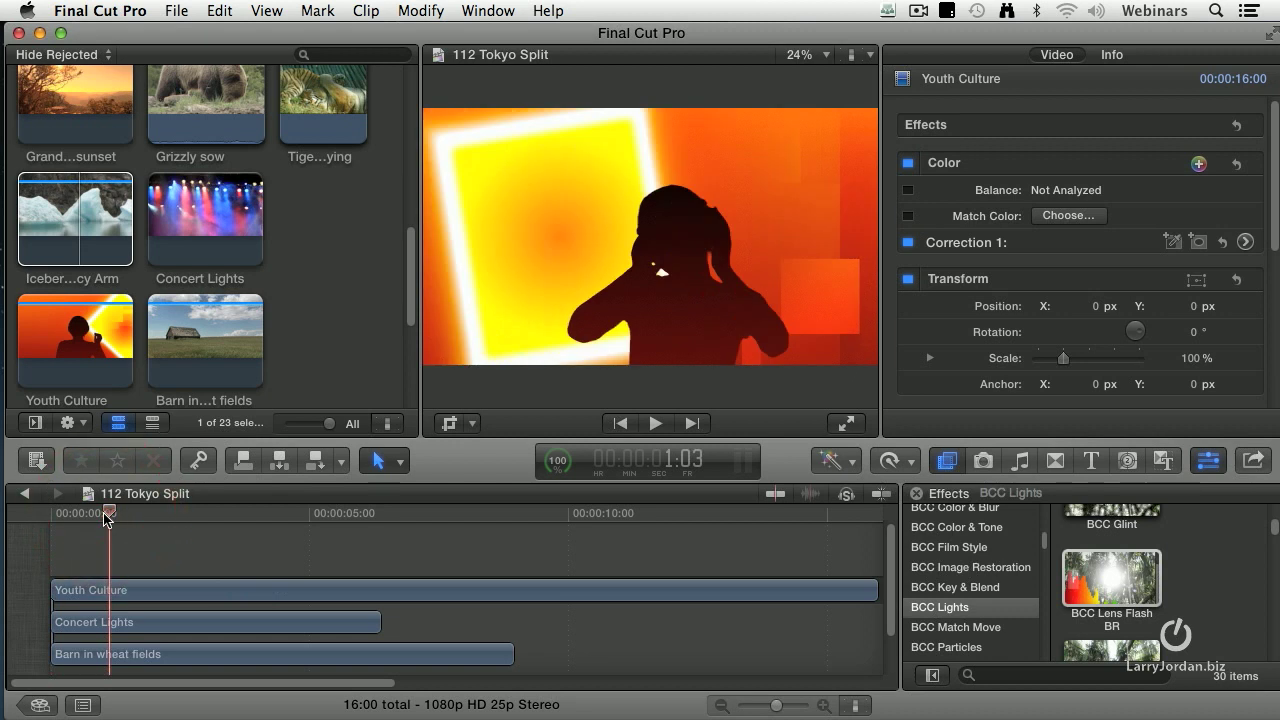
{"action": "left_click", "coordinate": [45, 514]}
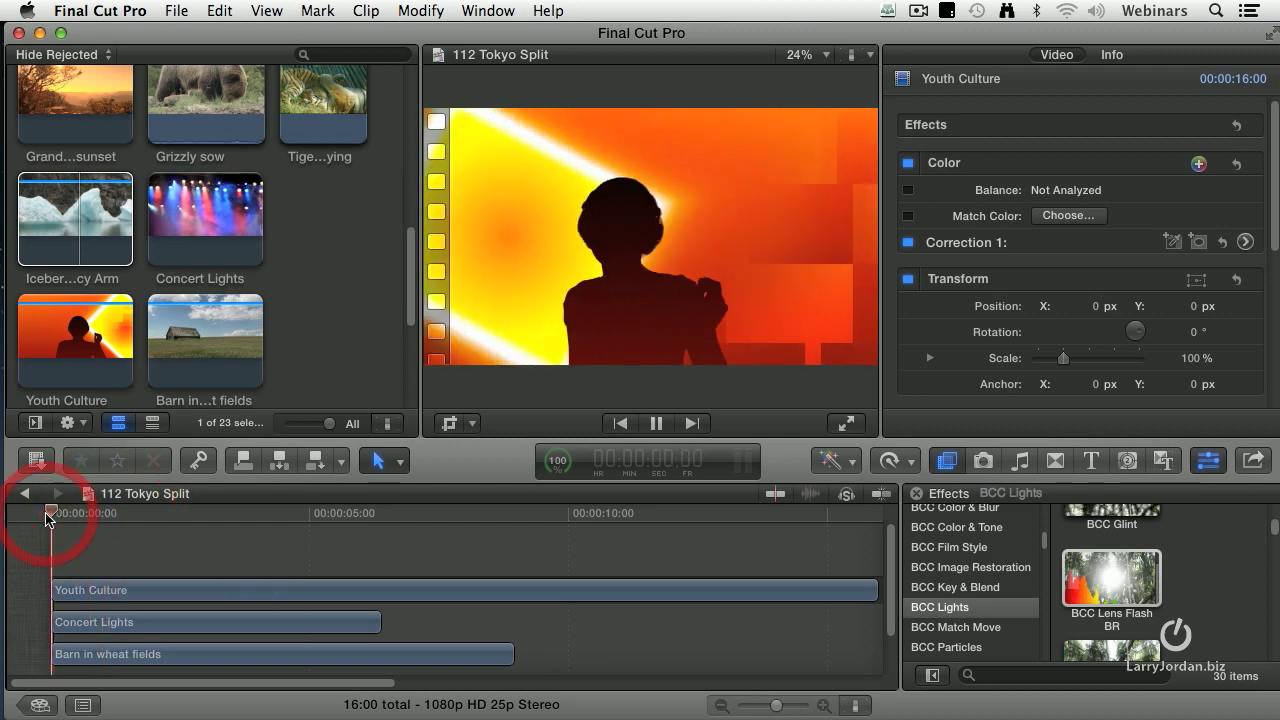
{"action": "key", "text": "space"}
{"action": "key", "text": "space"}
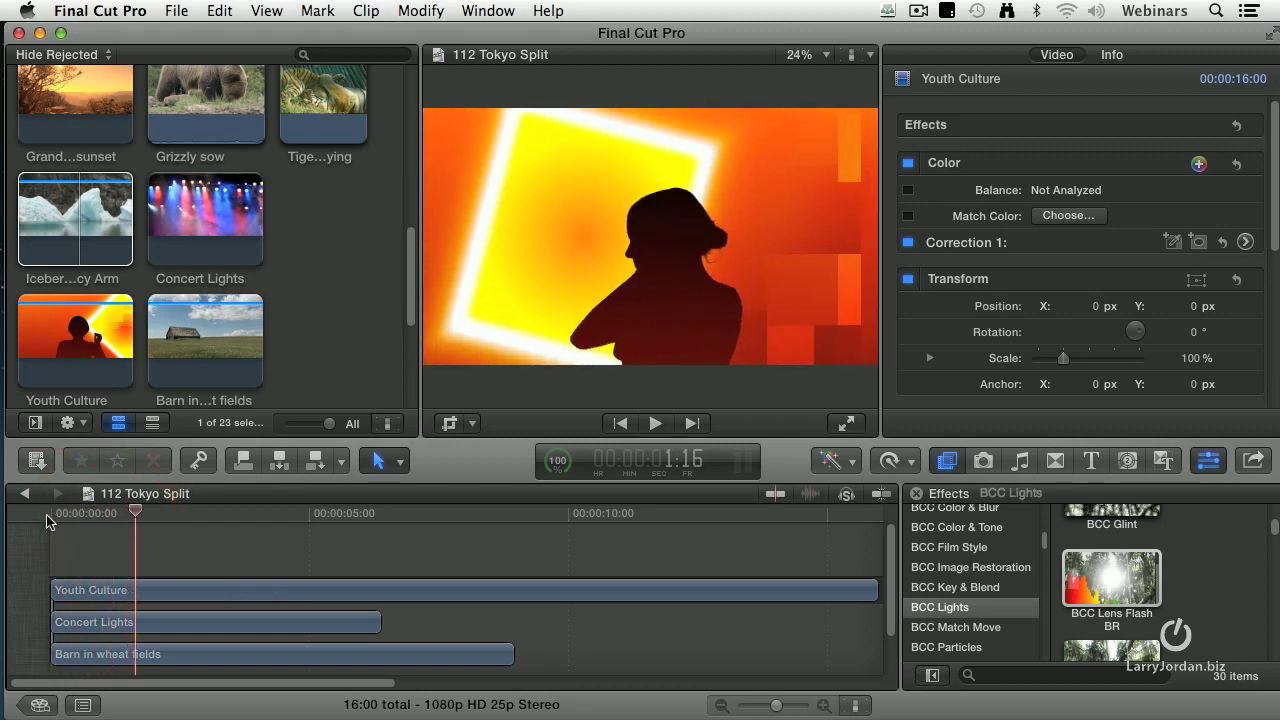
{"action": "left_click", "coordinate": [154, 593]}
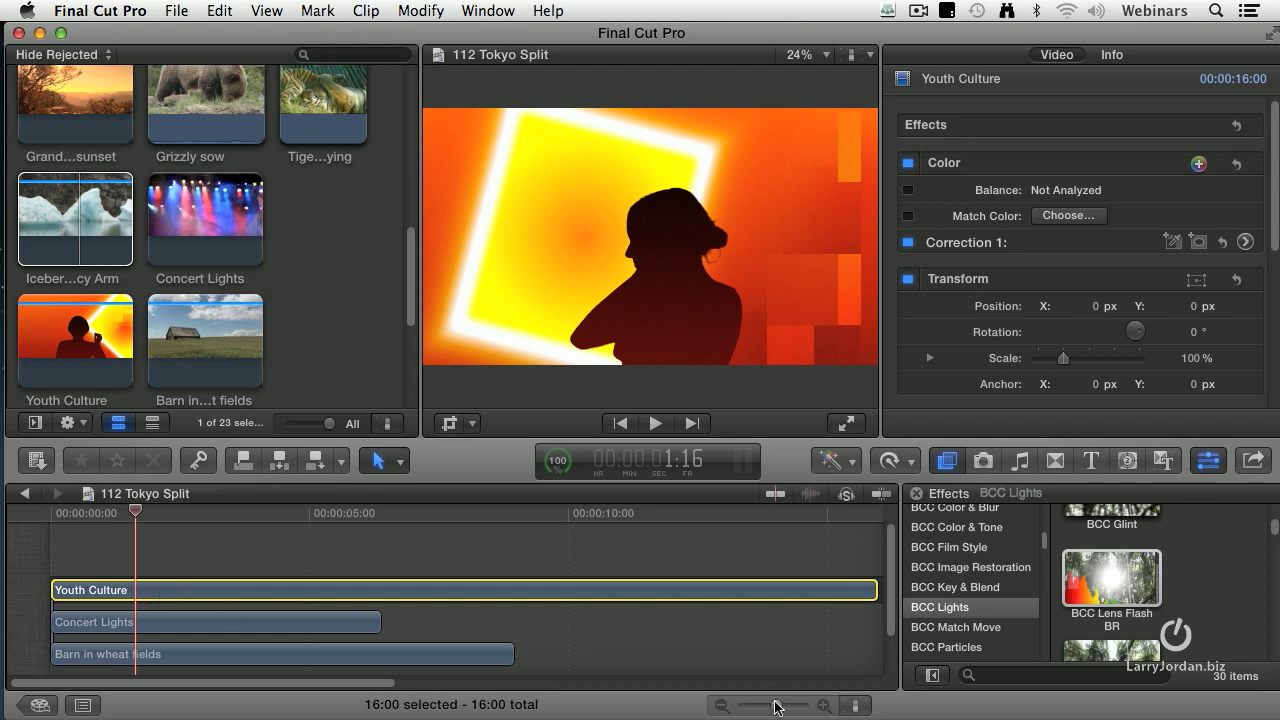
Scroll the Effects browser to the Tokyo Split Animator category and show its effects.
{"action": "scroll", "coordinate": [976, 595], "scroll_direction": "down", "scroll_amount": 3}
{"action": "scroll", "coordinate": [976, 597], "scroll_direction": "down", "scroll_amount": 5}
{"action": "scroll", "coordinate": [978, 600], "scroll_direction": "down", "scroll_amount": 5}
{"action": "scroll", "coordinate": [978, 600], "scroll_direction": "down", "scroll_amount": 2}
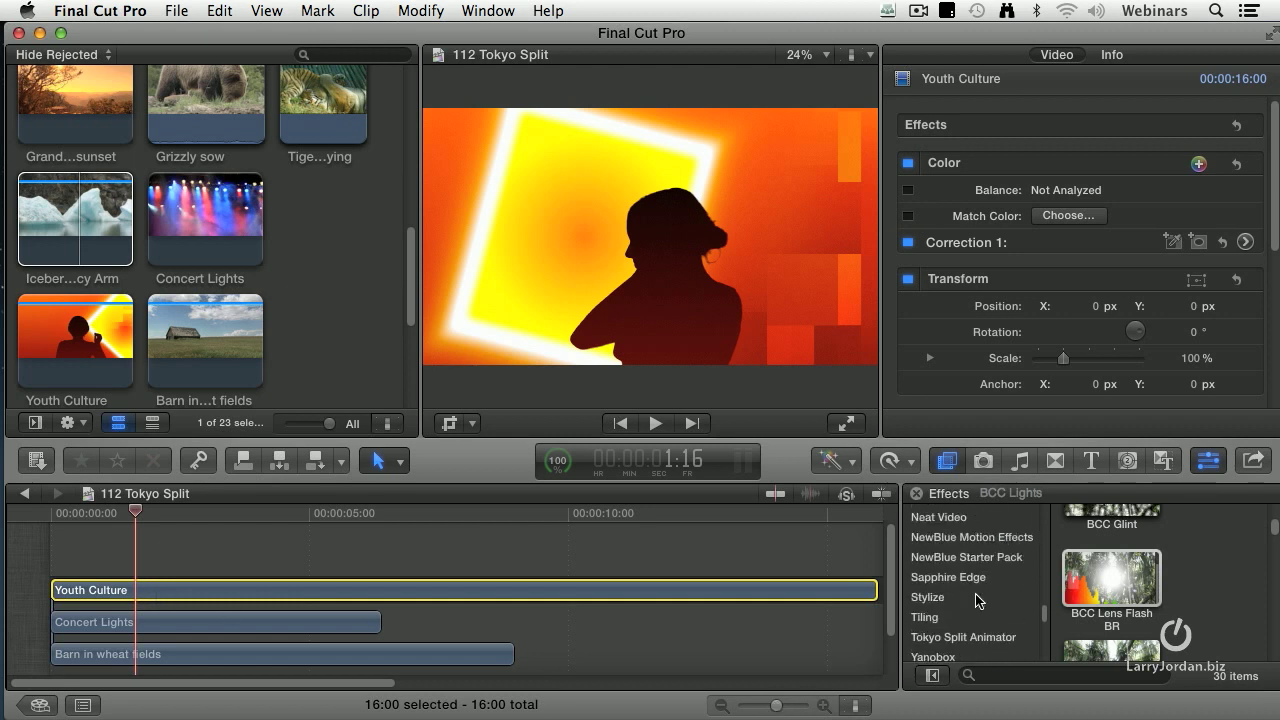
{"action": "left_click", "coordinate": [975, 638]}
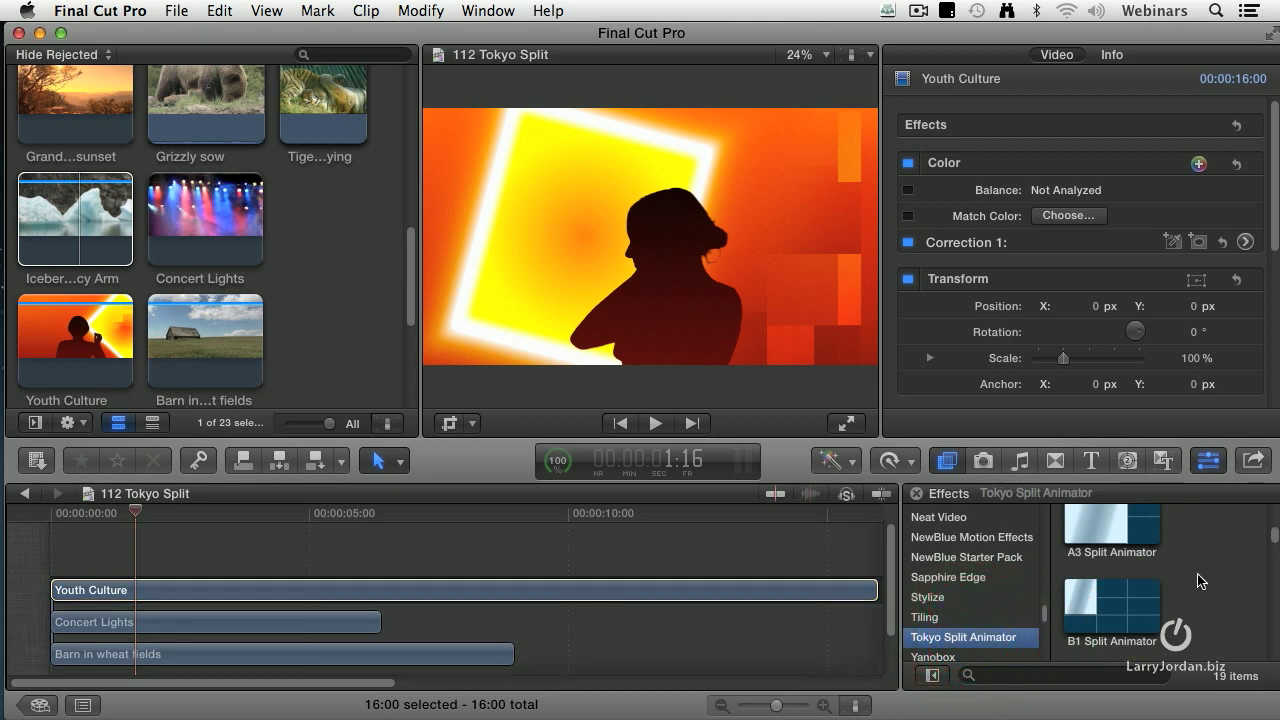
Skim the A through E split presets on Youth Culture, ending at E1 Split Animator.
{"action": "scroll", "coordinate": [1193, 563], "scroll_direction": "up", "scroll_amount": 2}
{"action": "scroll", "coordinate": [1193, 563], "scroll_direction": "up", "scroll_amount": 2}
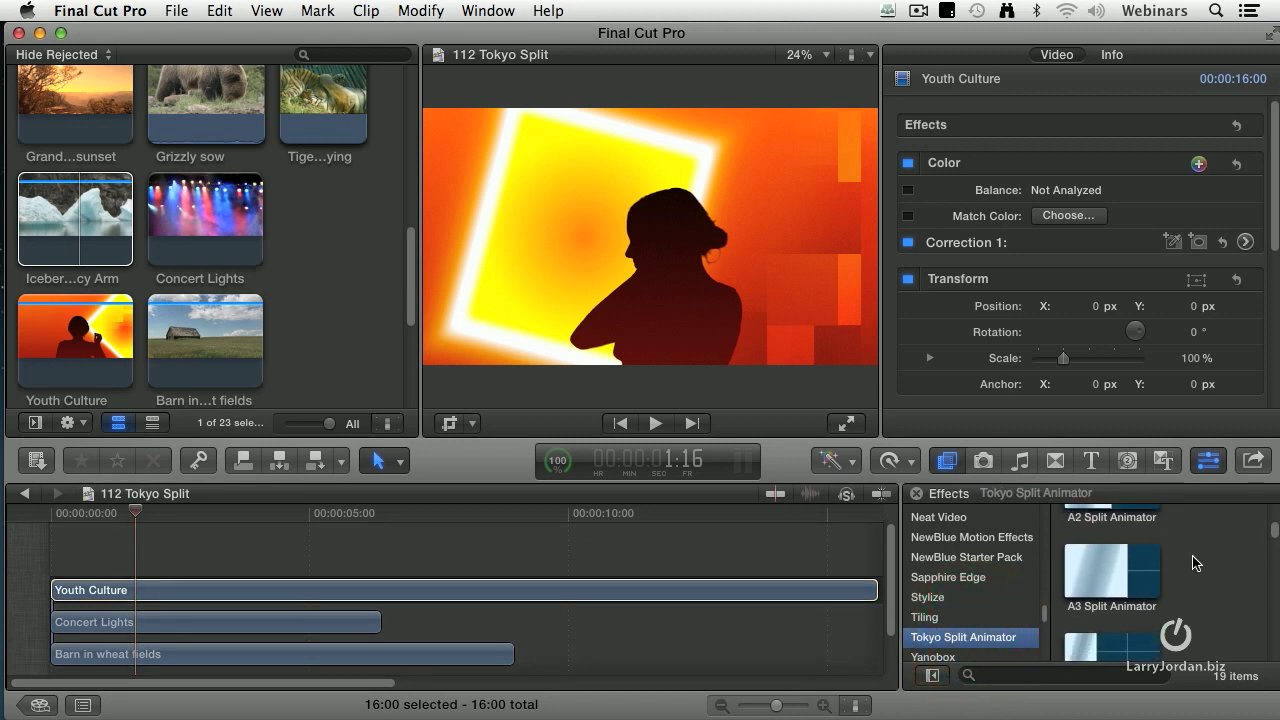
{"action": "scroll", "coordinate": [1193, 563], "scroll_direction": "up", "scroll_amount": 1}
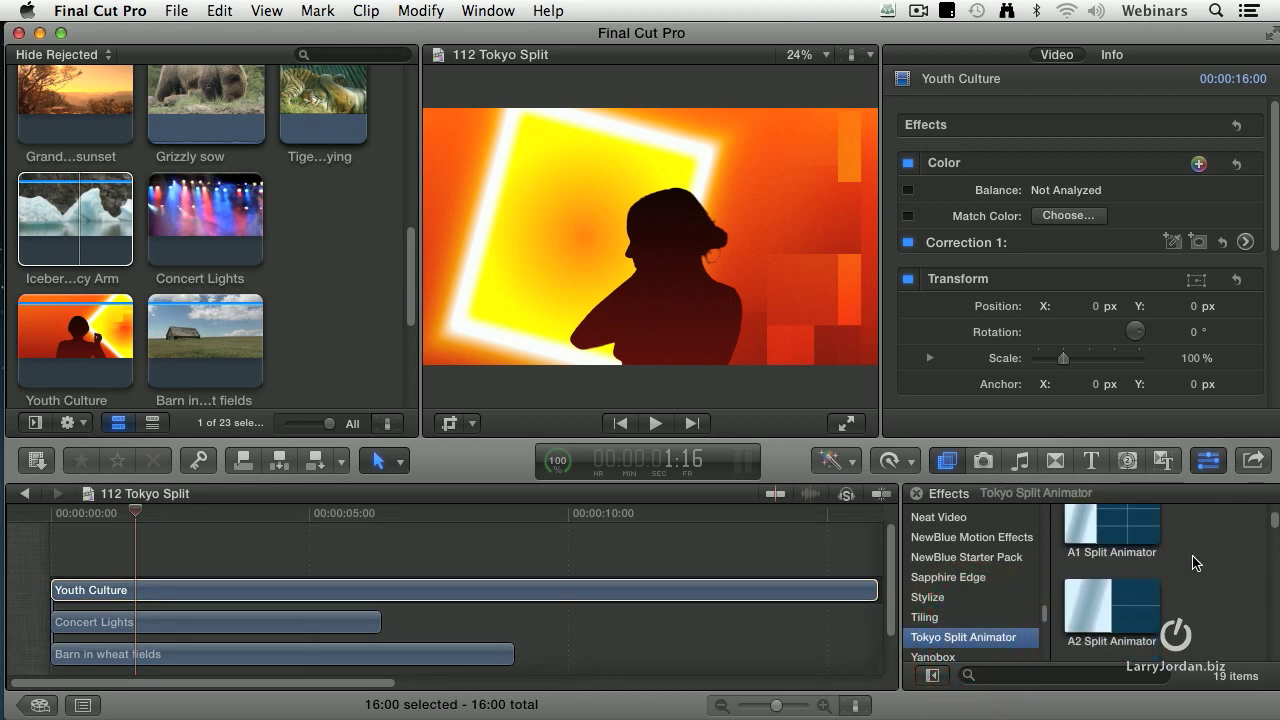
{"action": "scroll", "coordinate": [1193, 563], "scroll_direction": "down", "scroll_amount": 2}
{"action": "scroll", "coordinate": [1150, 568], "scroll_direction": "down", "scroll_amount": 2}
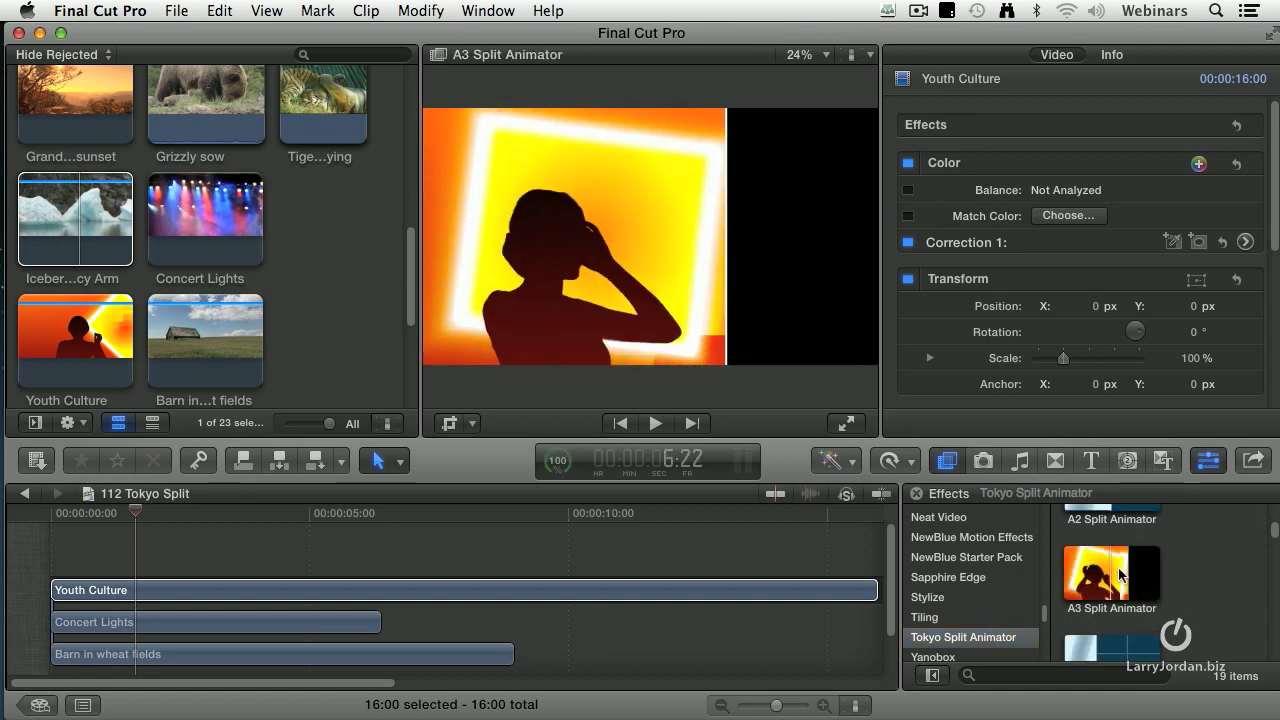
{"action": "scroll", "coordinate": [1084, 570], "scroll_direction": "up", "scroll_amount": 1}
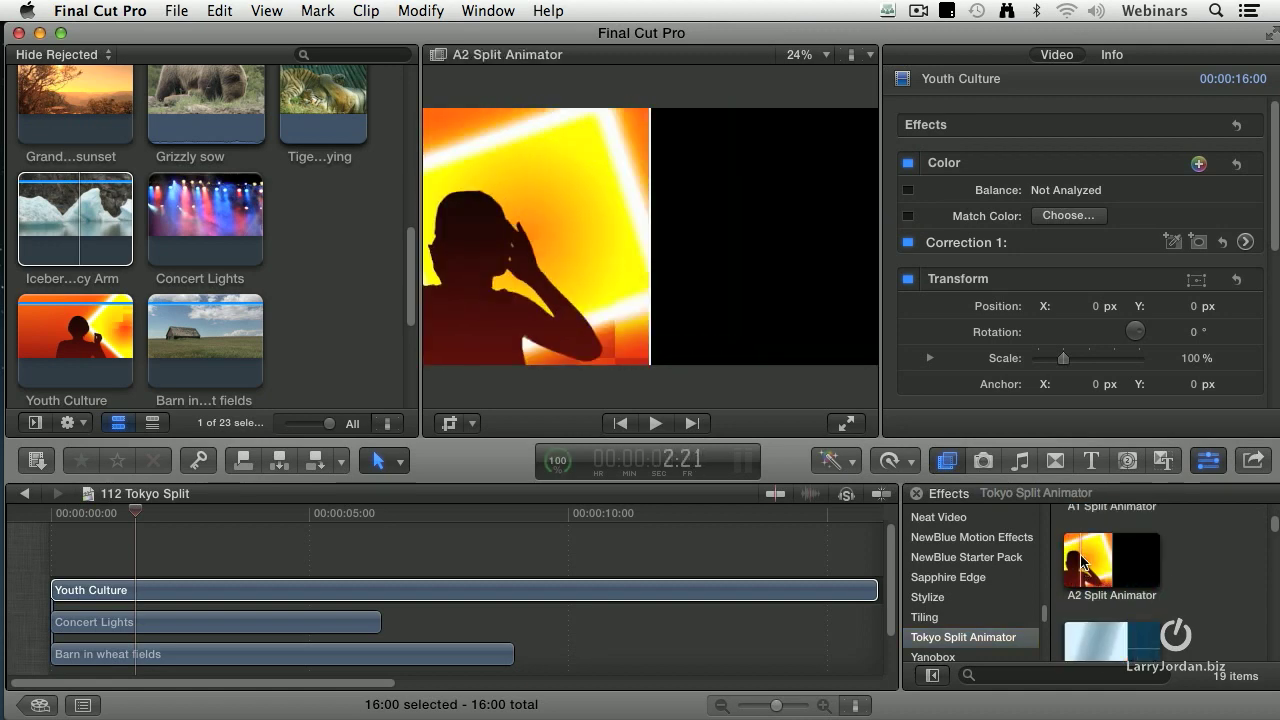
{"action": "scroll", "coordinate": [1090, 563], "scroll_direction": "up", "scroll_amount": 1}
{"action": "scroll", "coordinate": [1094, 568], "scroll_direction": "down", "scroll_amount": 1}
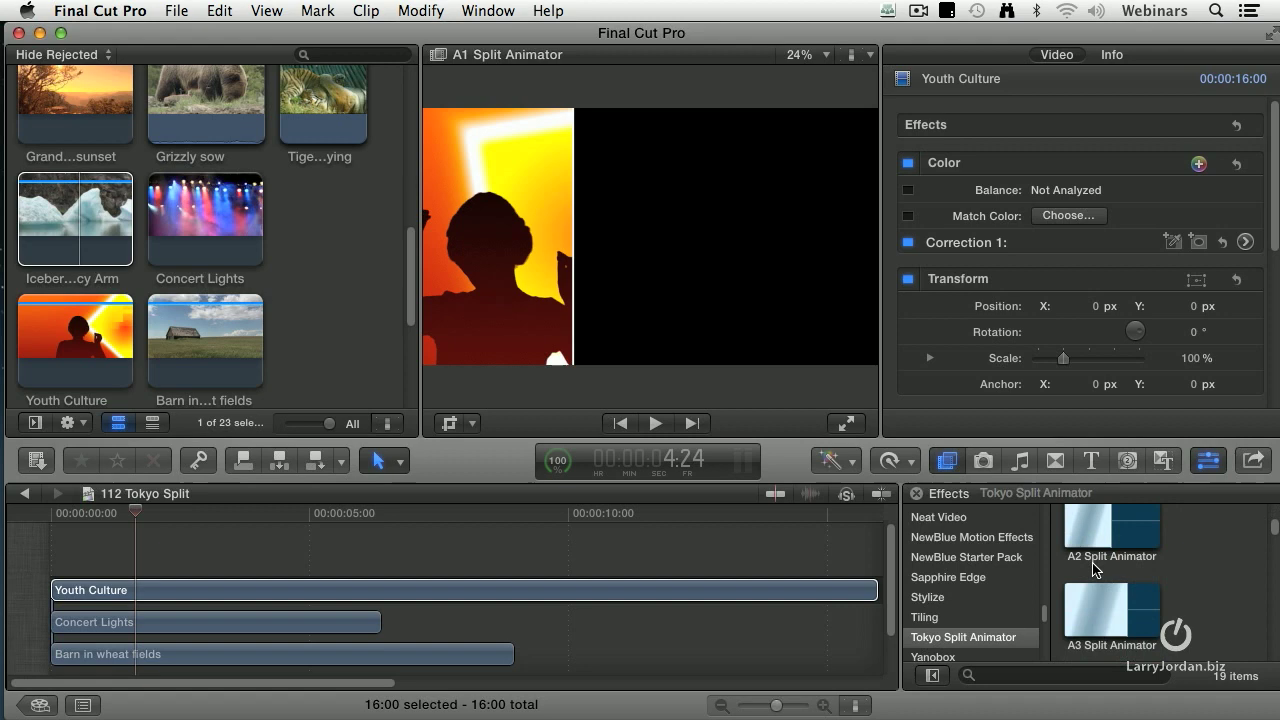
{"action": "scroll", "coordinate": [1085, 573], "scroll_direction": "down", "scroll_amount": 2}
{"action": "scroll", "coordinate": [1080, 578], "scroll_direction": "down", "scroll_amount": 1}
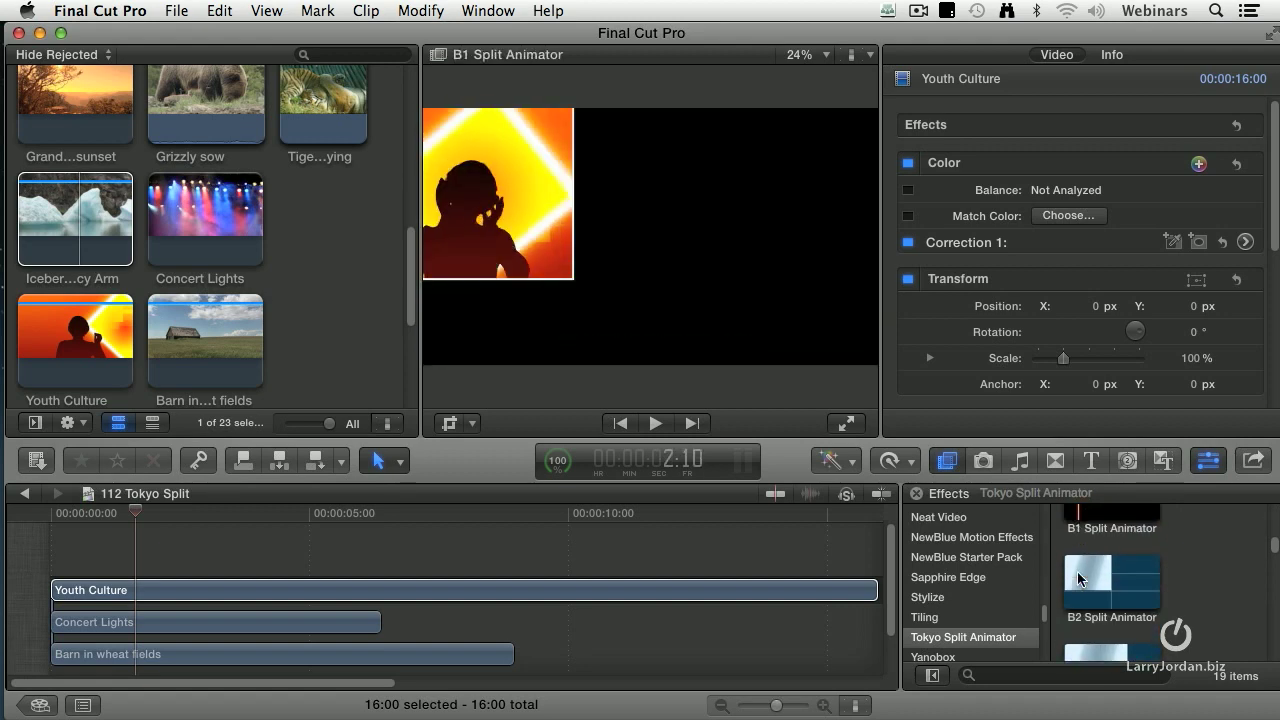
{"action": "scroll", "coordinate": [1097, 592], "scroll_direction": "down", "scroll_amount": 1}
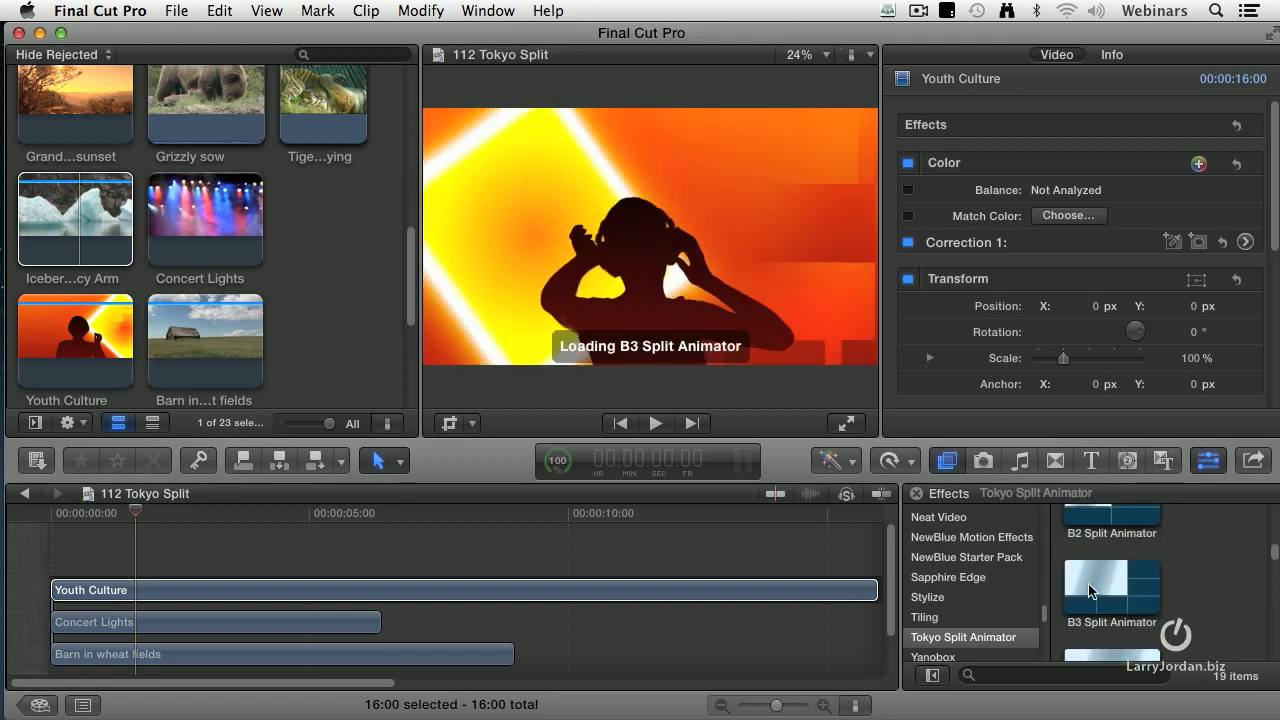
{"action": "scroll", "coordinate": [1200, 582], "scroll_direction": "down", "scroll_amount": 1}
{"action": "scroll", "coordinate": [1200, 582], "scroll_direction": "down", "scroll_amount": 1}
{"action": "scroll", "coordinate": [1201, 583], "scroll_direction": "down", "scroll_amount": 1}
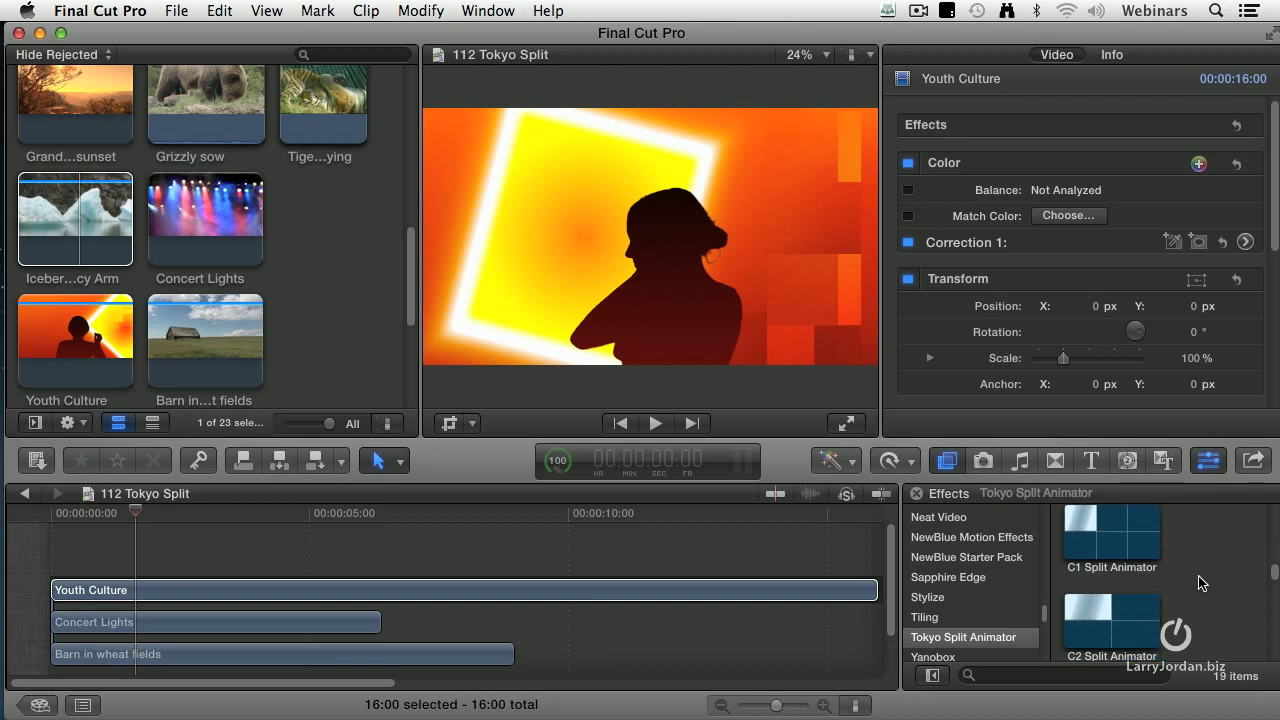
{"action": "scroll", "coordinate": [1201, 583], "scroll_direction": "down", "scroll_amount": 1}
{"action": "scroll", "coordinate": [1201, 583], "scroll_direction": "down", "scroll_amount": 2}
{"action": "scroll", "coordinate": [1201, 583], "scroll_direction": "down", "scroll_amount": 1}
{"action": "scroll", "coordinate": [1201, 583], "scroll_direction": "down", "scroll_amount": 1}
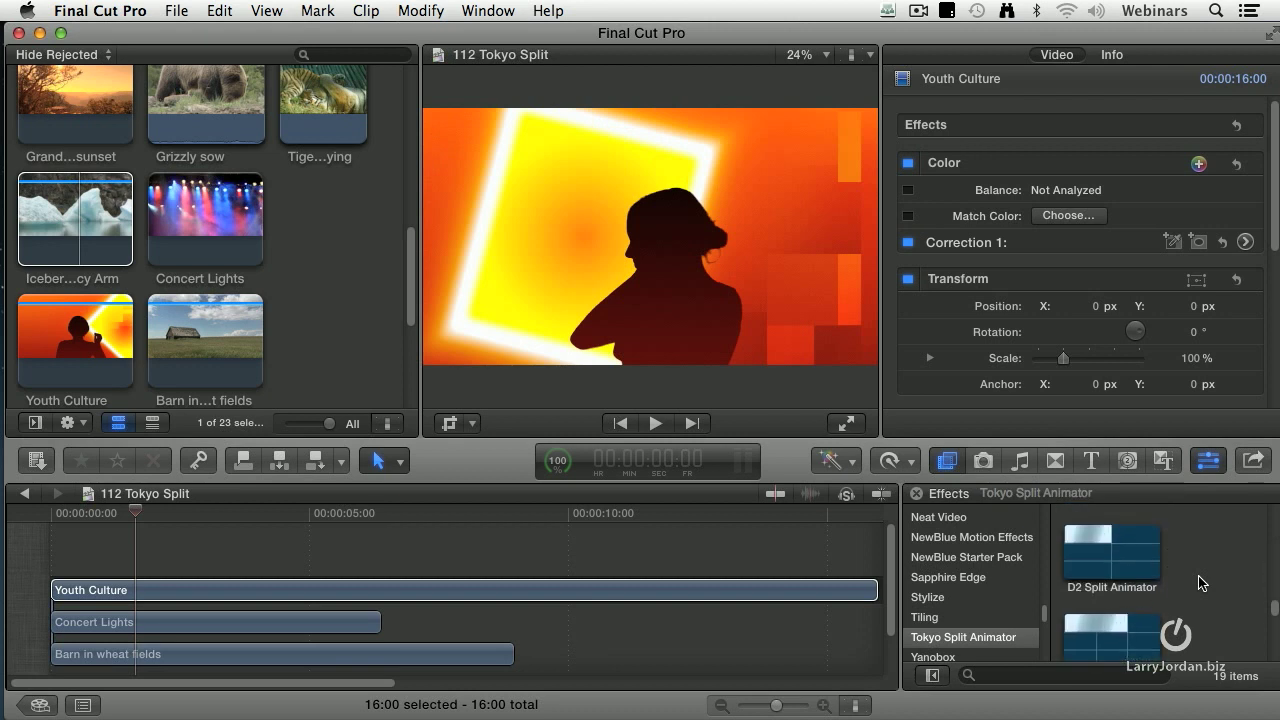
{"action": "scroll", "coordinate": [1201, 583], "scroll_direction": "down", "scroll_amount": 1}
{"action": "scroll", "coordinate": [1201, 583], "scroll_direction": "down", "scroll_amount": 1}
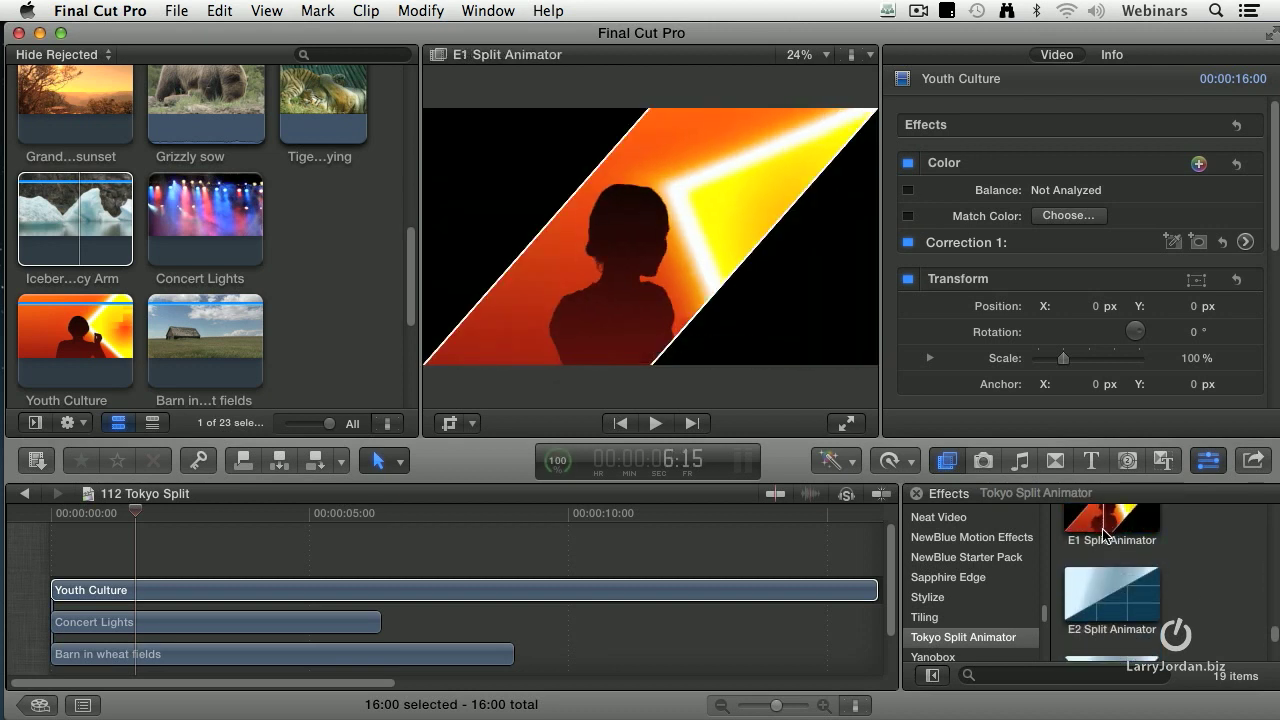
Apply E1 Split Animator to Youth Culture and play the split from the start.
{"action": "mouse_move", "coordinate": [1113, 530]}
{"action": "left_mouse_down"}
{"action": "mouse_move", "coordinate": [641, 541]}
{"action": "mouse_move", "coordinate": [500, 590]}
{"action": "left_mouse_up"}
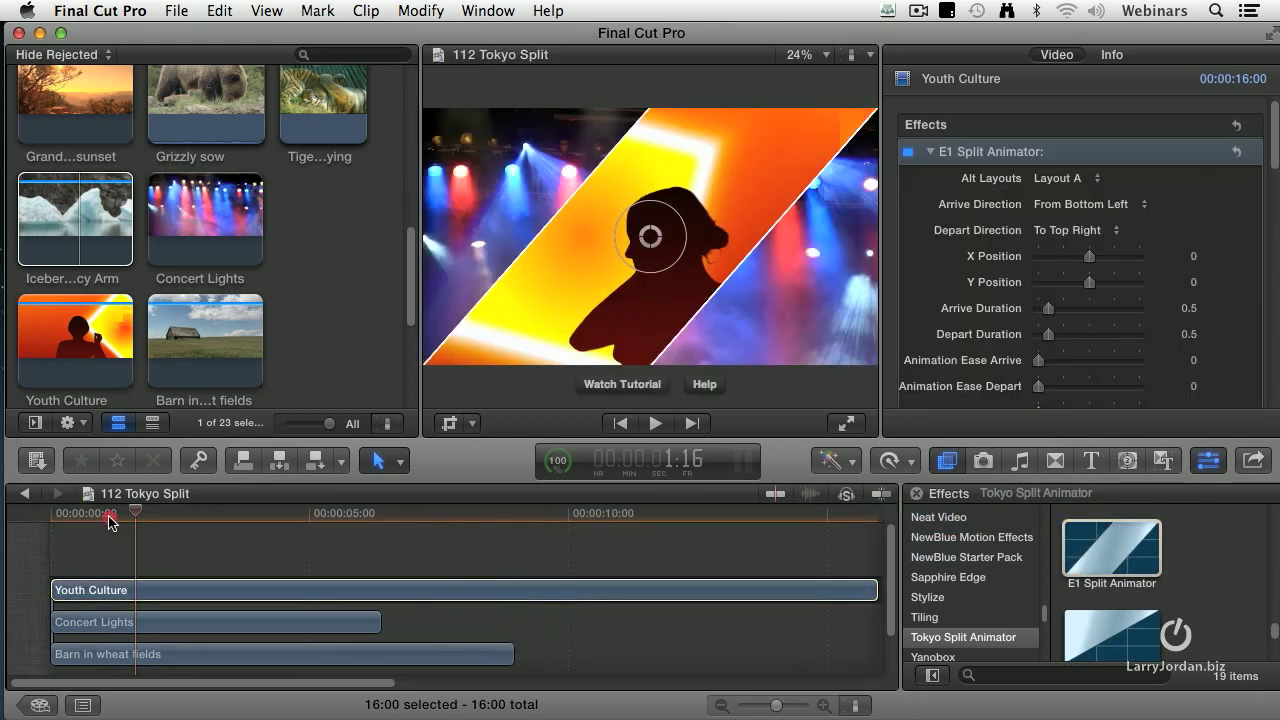
{"action": "left_click", "coordinate": [19, 520]}
{"action": "key", "text": "space"}
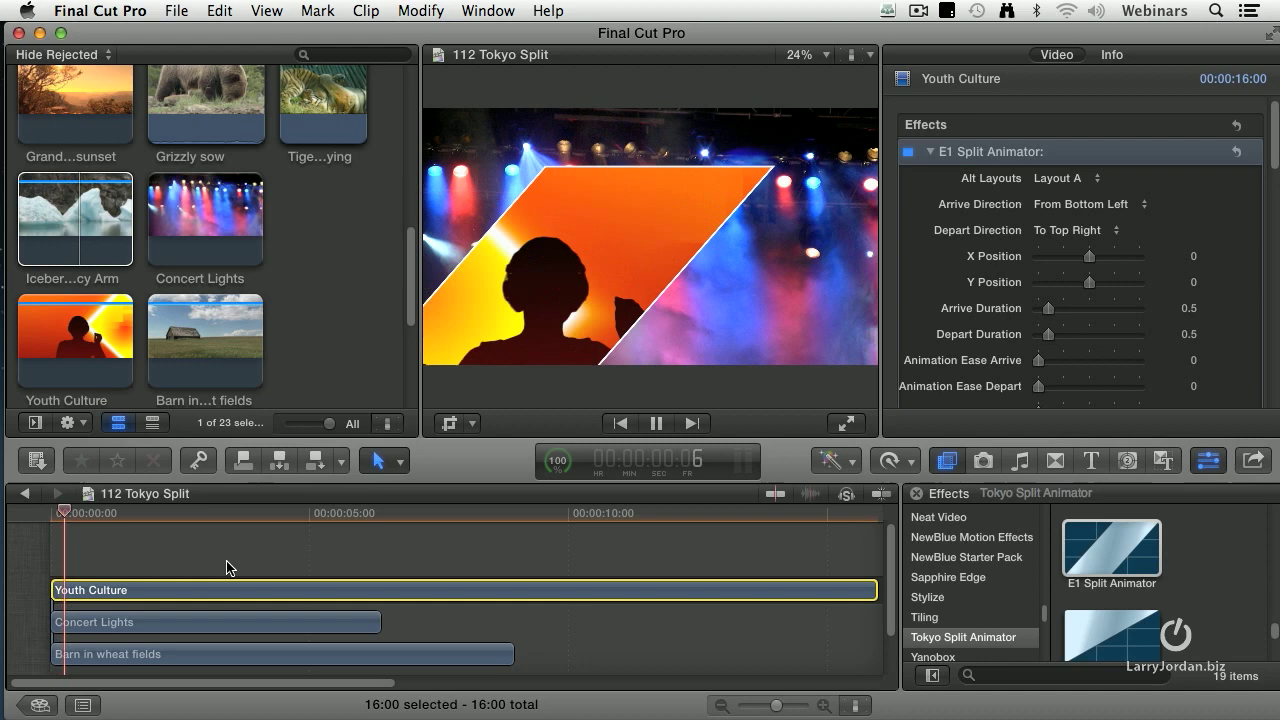
{"action": "key", "text": "space"}
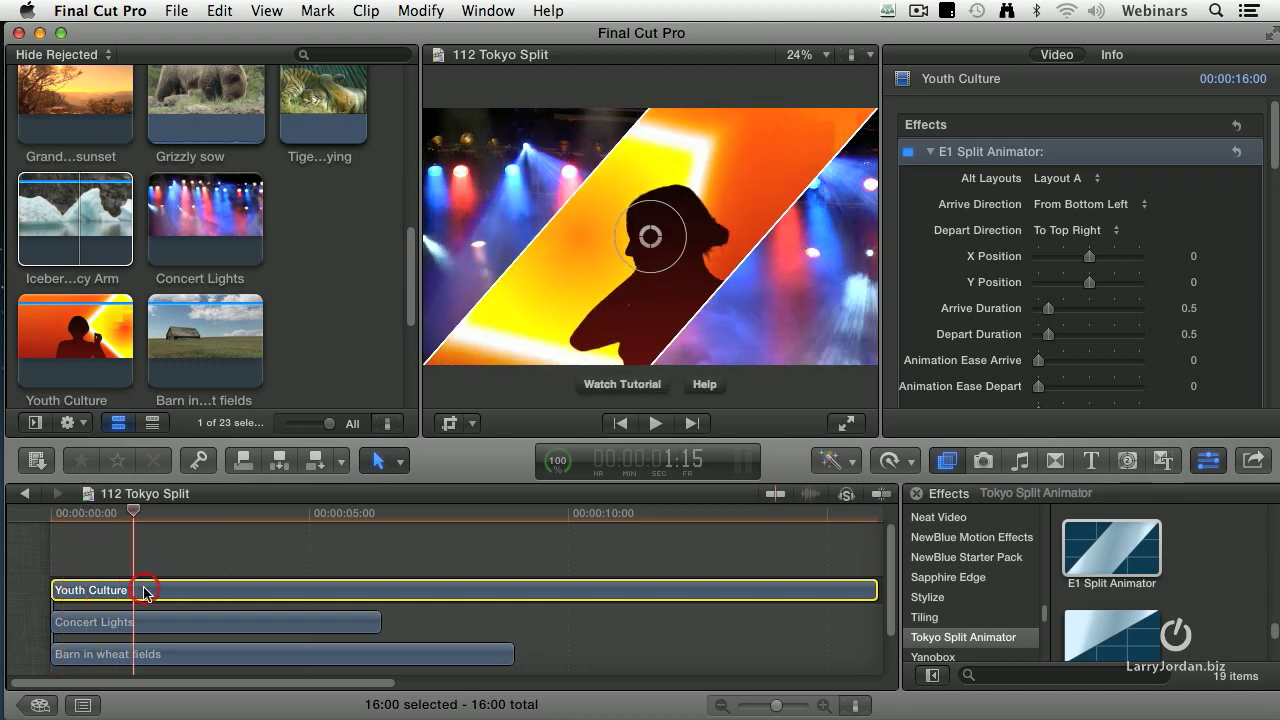
Make the E1 panel arrive from the left and replay the animation.
{"action": "left_click", "coordinate": [1082, 204]}
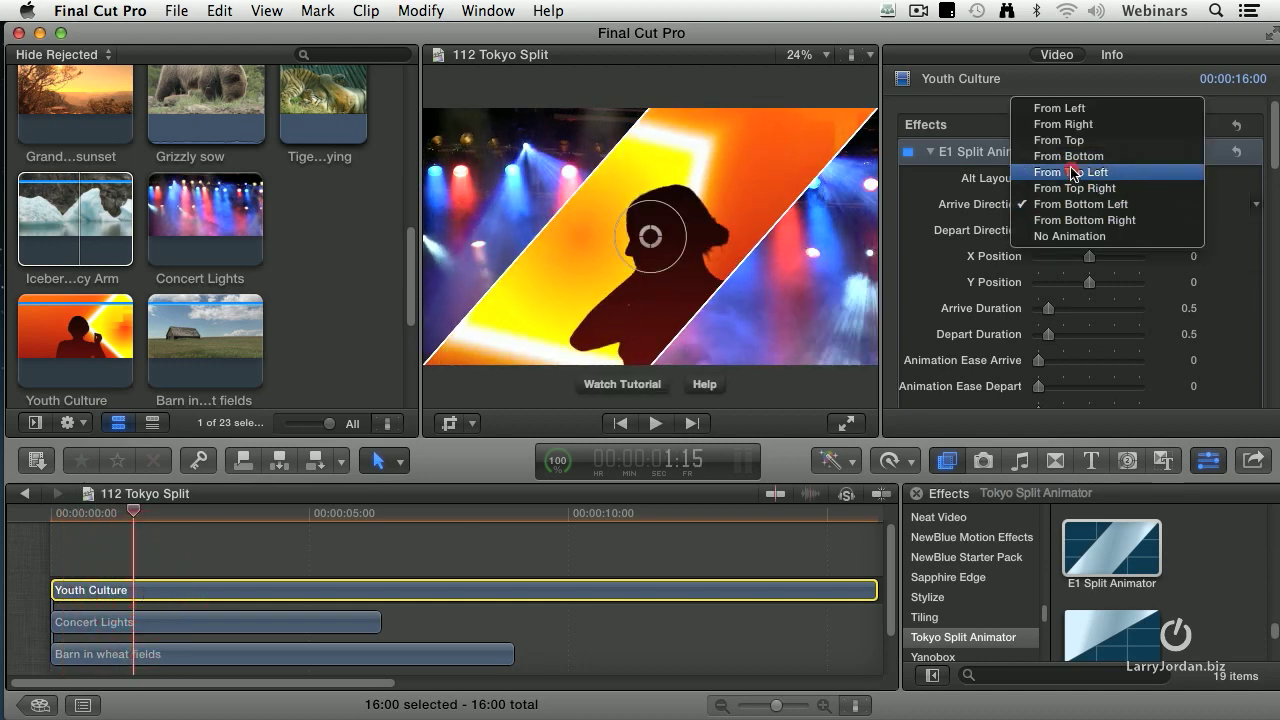
{"action": "left_click", "coordinate": [1060, 108]}
{"action": "left_click_drag", "start_coordinate": [108, 514], "coordinate": [20, 520]}
{"action": "key", "text": "space"}
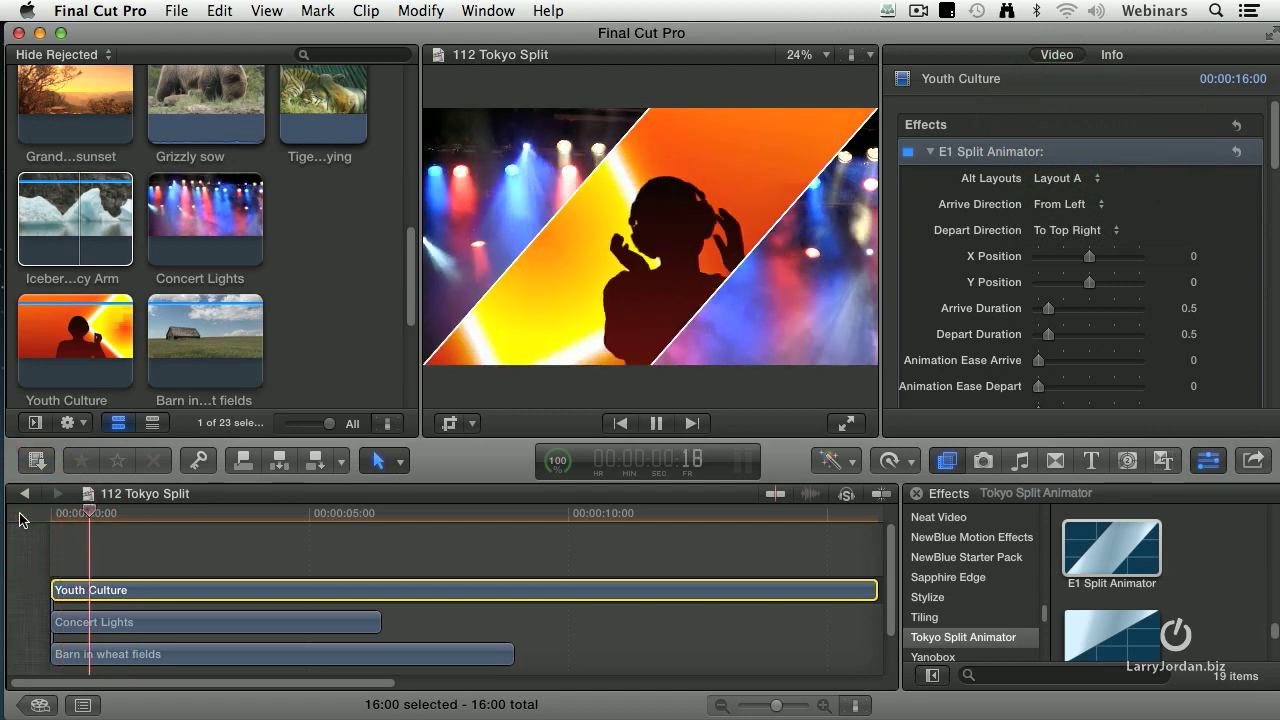
{"action": "key", "text": "space"}
Switch the arrive direction to the right, replay it, and select the Concert Lights clip.
{"action": "left_click", "coordinate": [1098, 204]}
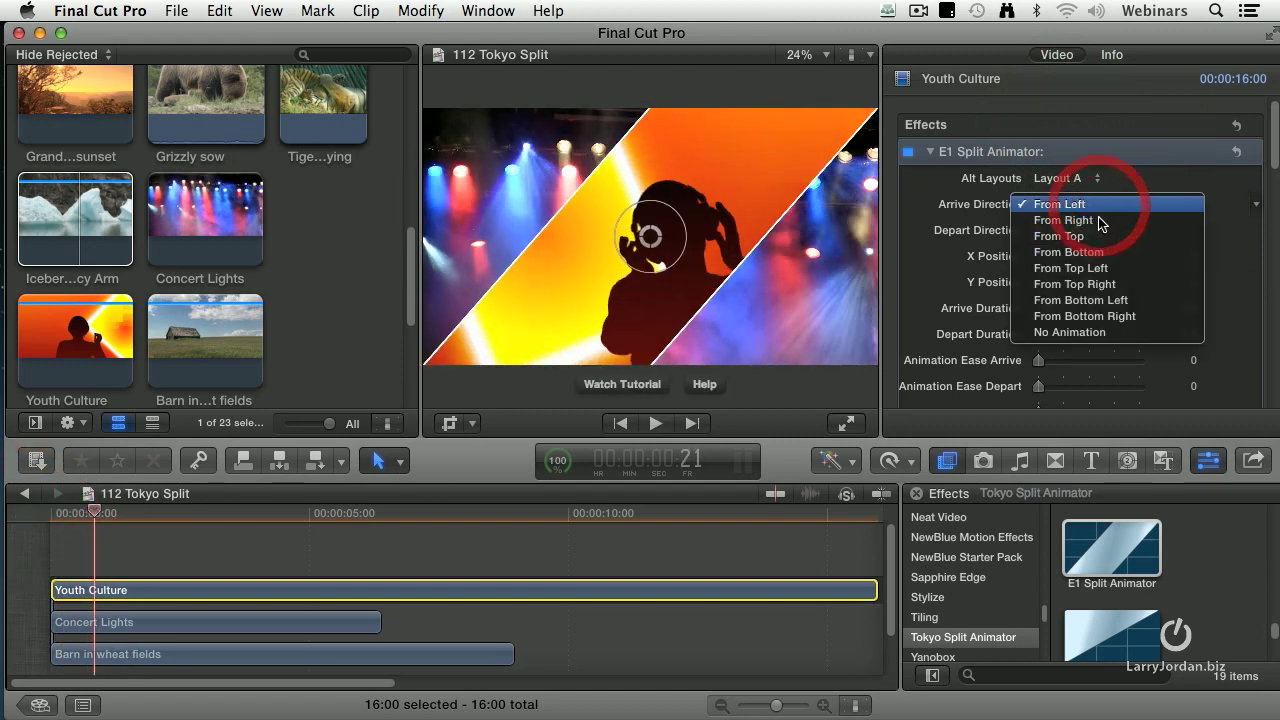
{"action": "left_click", "coordinate": [1085, 220]}
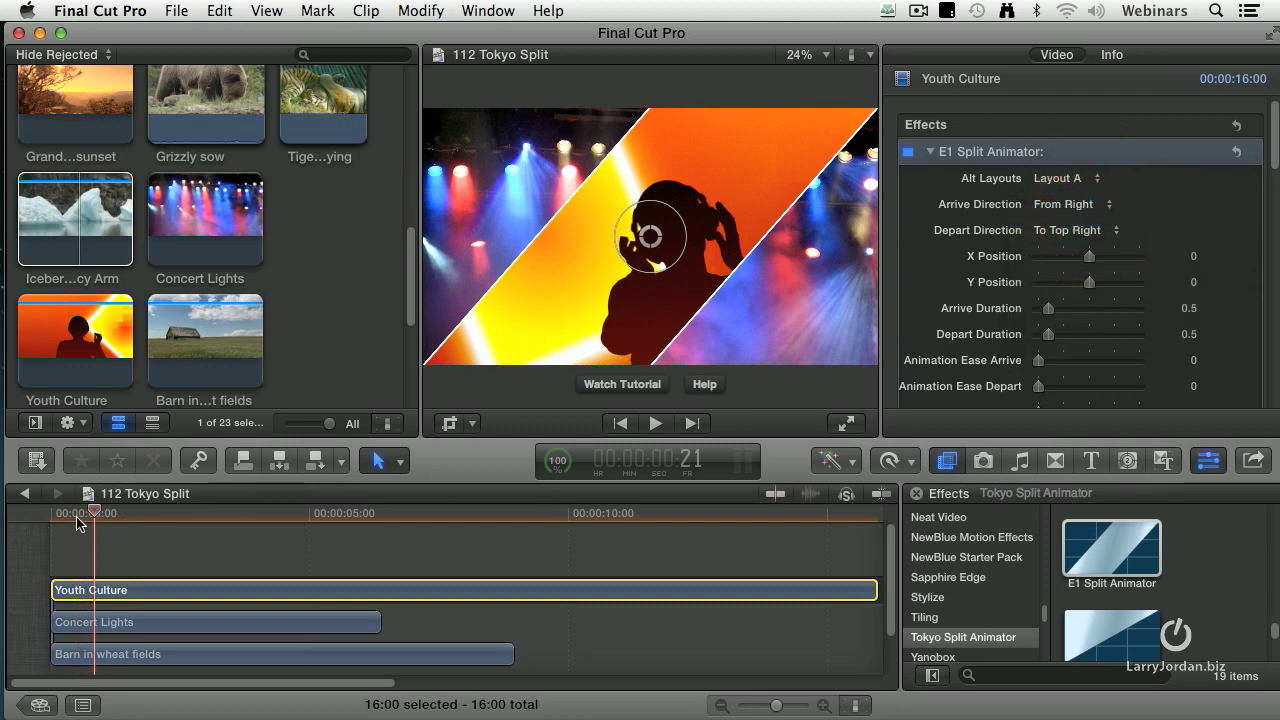
{"action": "left_click_drag", "start_coordinate": [78, 522], "coordinate": [24, 520]}
{"action": "key", "text": "space"}
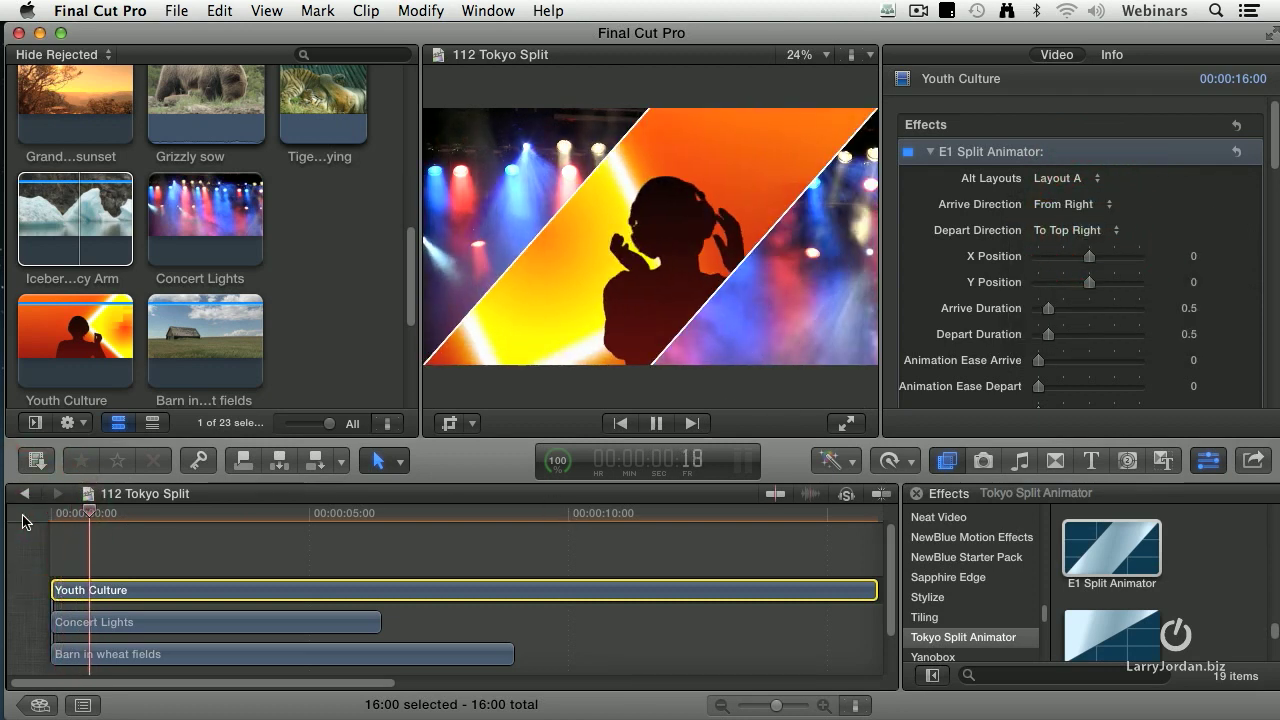
{"action": "key", "text": "space"}
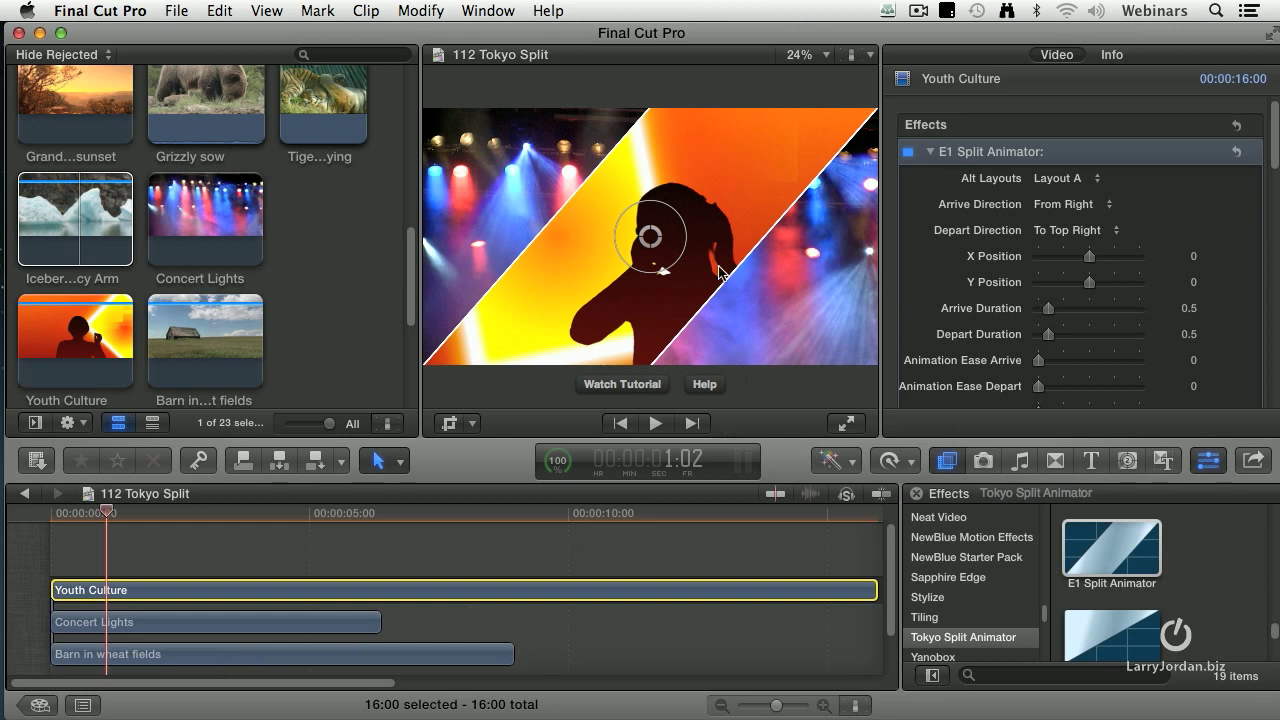
{"action": "left_click", "coordinate": [170, 633]}
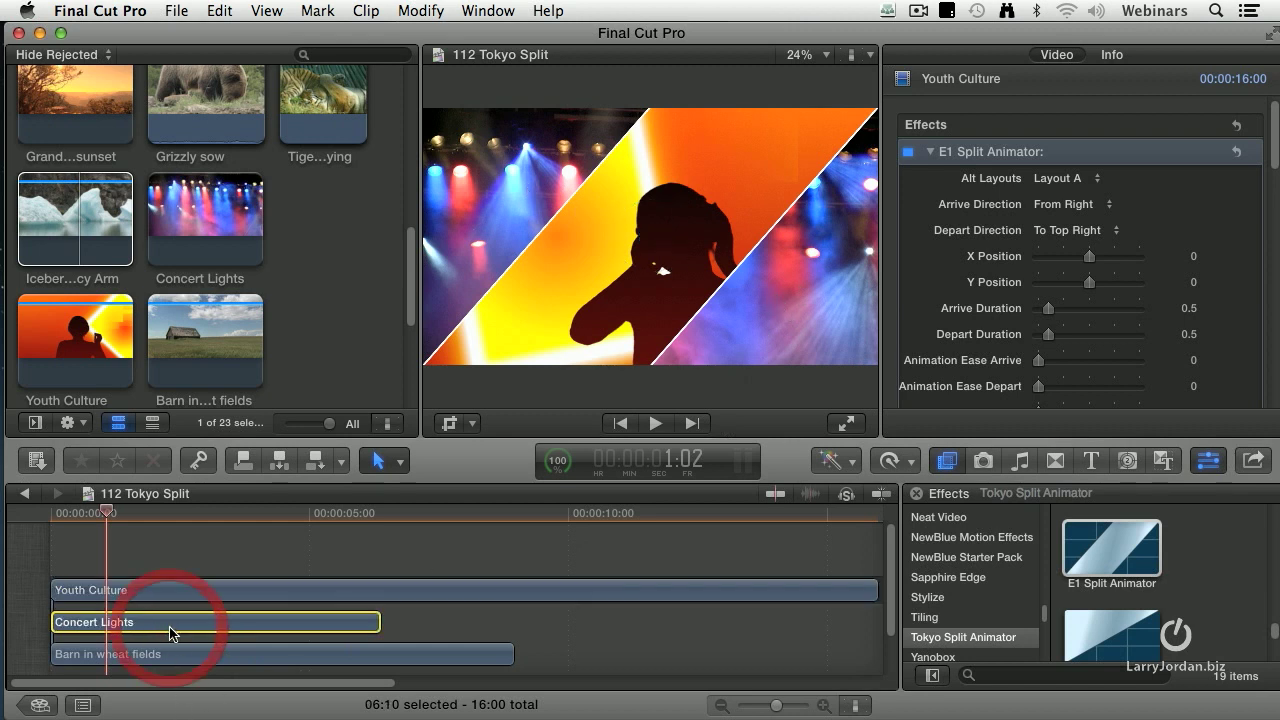
Select Concert Lights and apply A1 Split Animator to it.
{"action": "left_click", "coordinate": [183, 600]}
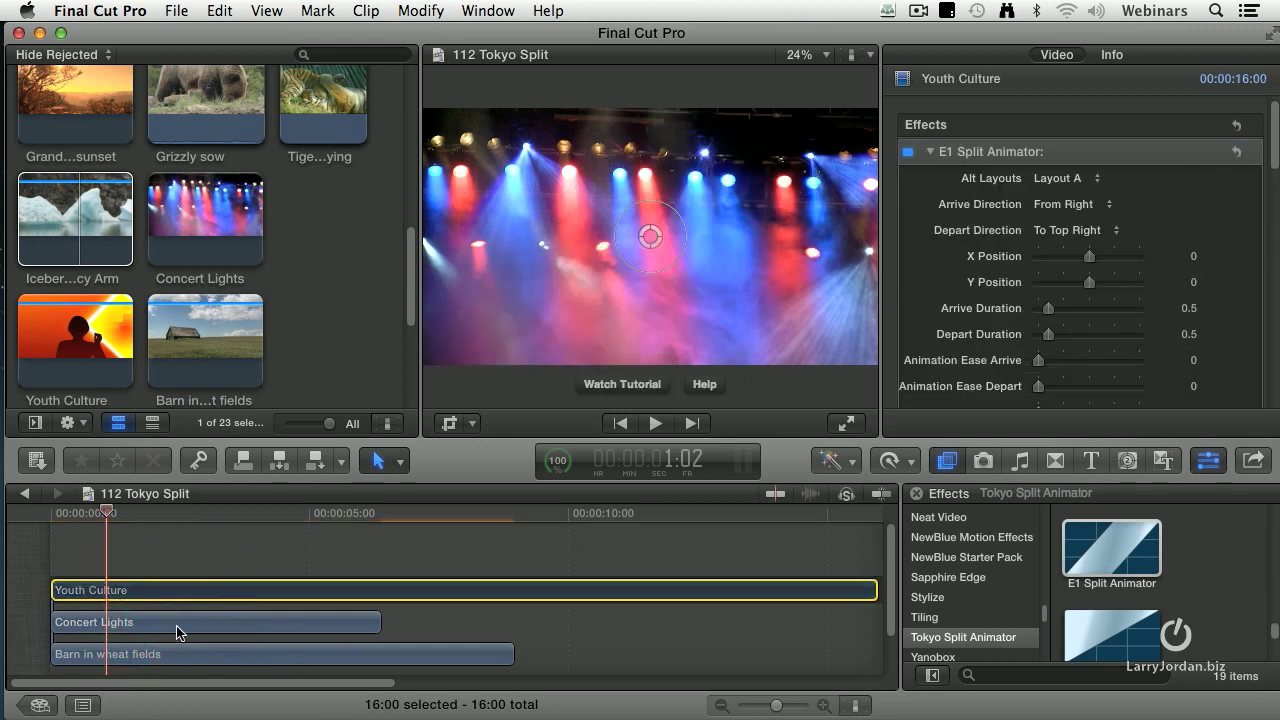
{"action": "left_click", "coordinate": [176, 628]}
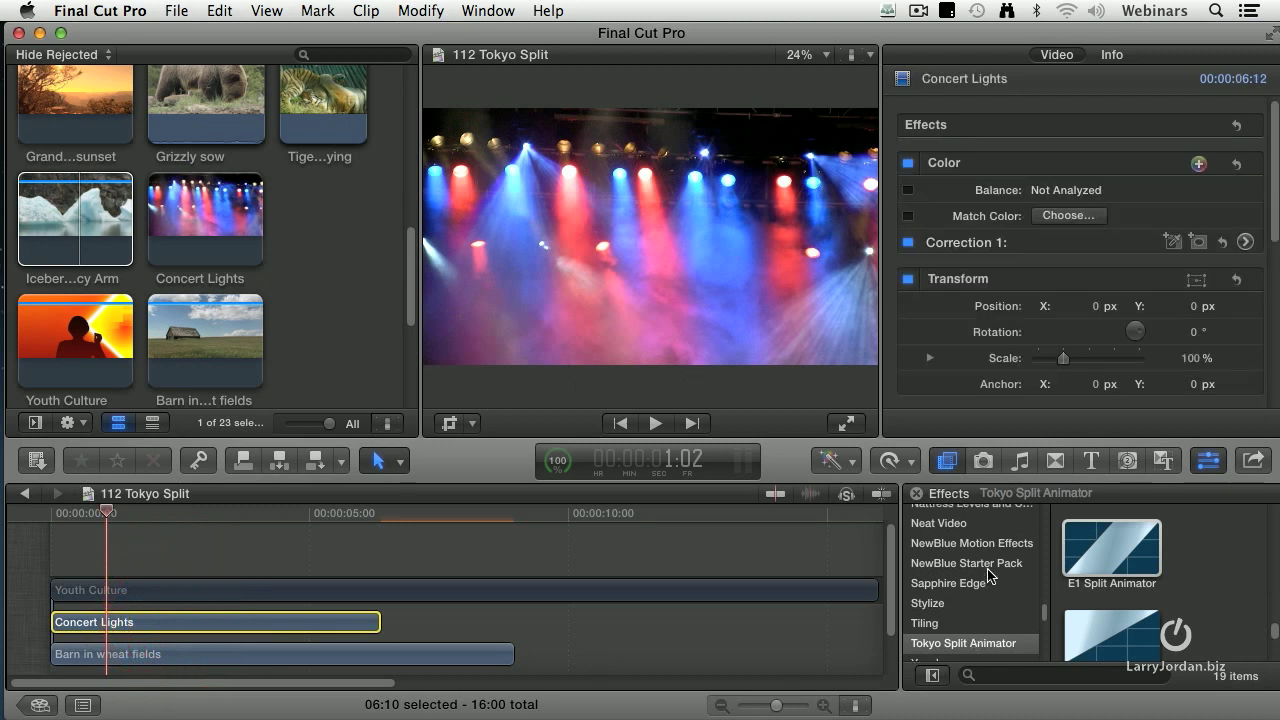
{"action": "scroll", "coordinate": [988, 575], "scroll_direction": "up", "scroll_amount": 5}
{"action": "scroll", "coordinate": [988, 575], "scroll_direction": "up", "scroll_amount": 5}
{"action": "scroll", "coordinate": [1220, 588], "scroll_direction": "up", "scroll_amount": 2}
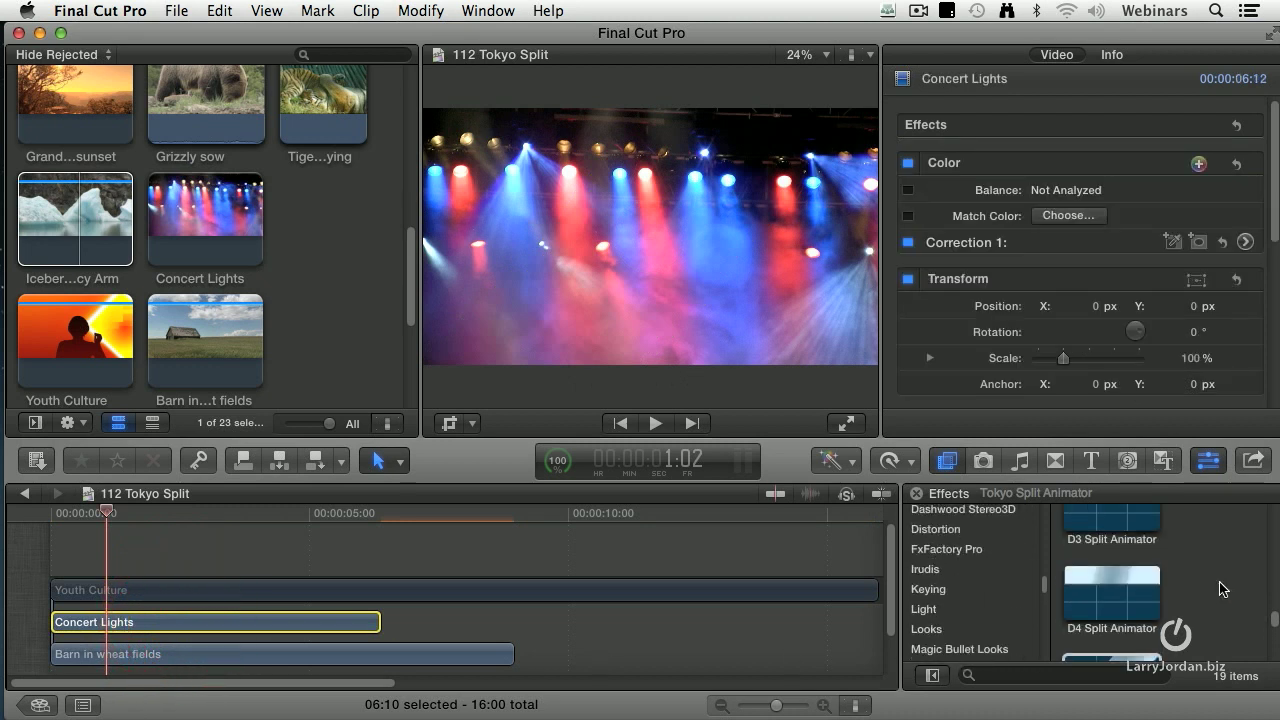
{"action": "scroll", "coordinate": [1219, 589], "scroll_direction": "up", "scroll_amount": 2}
{"action": "scroll", "coordinate": [1218, 589], "scroll_direction": "up", "scroll_amount": 2}
{"action": "scroll", "coordinate": [1217, 590], "scroll_direction": "up", "scroll_amount": 2}
{"action": "scroll", "coordinate": [1217, 590], "scroll_direction": "up", "scroll_amount": 2}
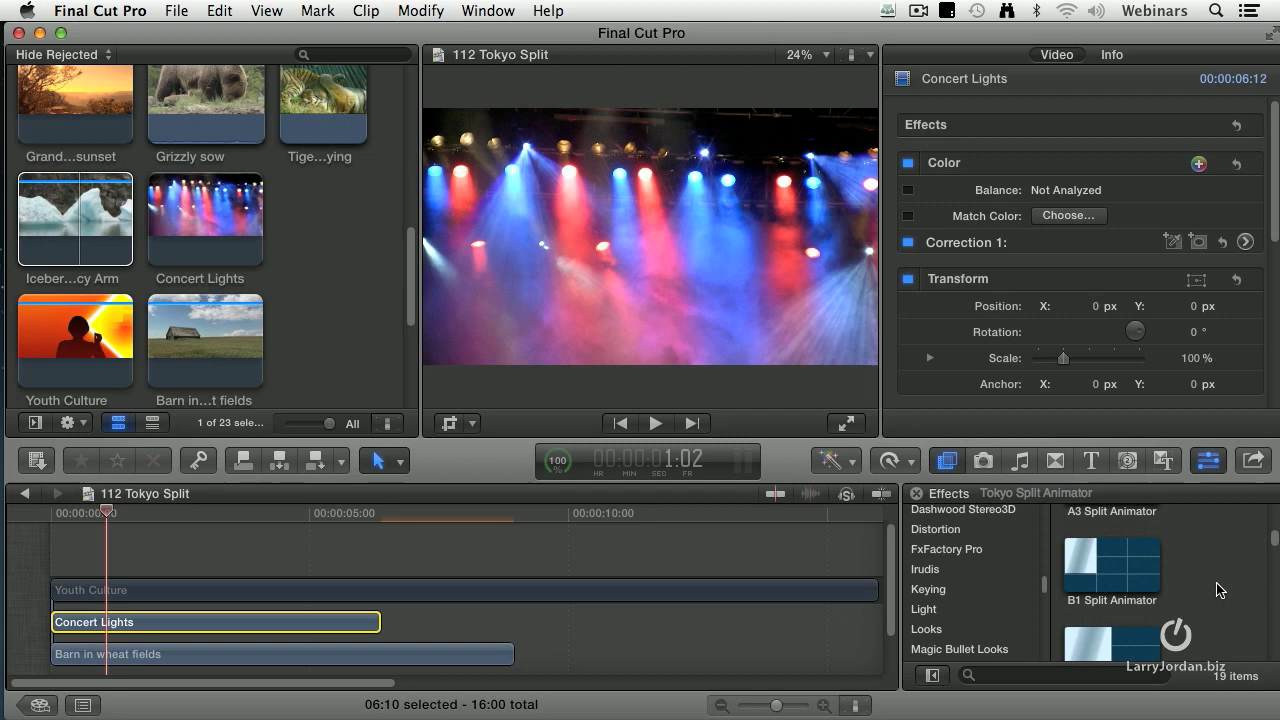
{"action": "scroll", "coordinate": [1216, 589], "scroll_direction": "up", "scroll_amount": 2}
{"action": "left_click_drag", "start_coordinate": [1111, 567], "coordinate": [300, 630]}
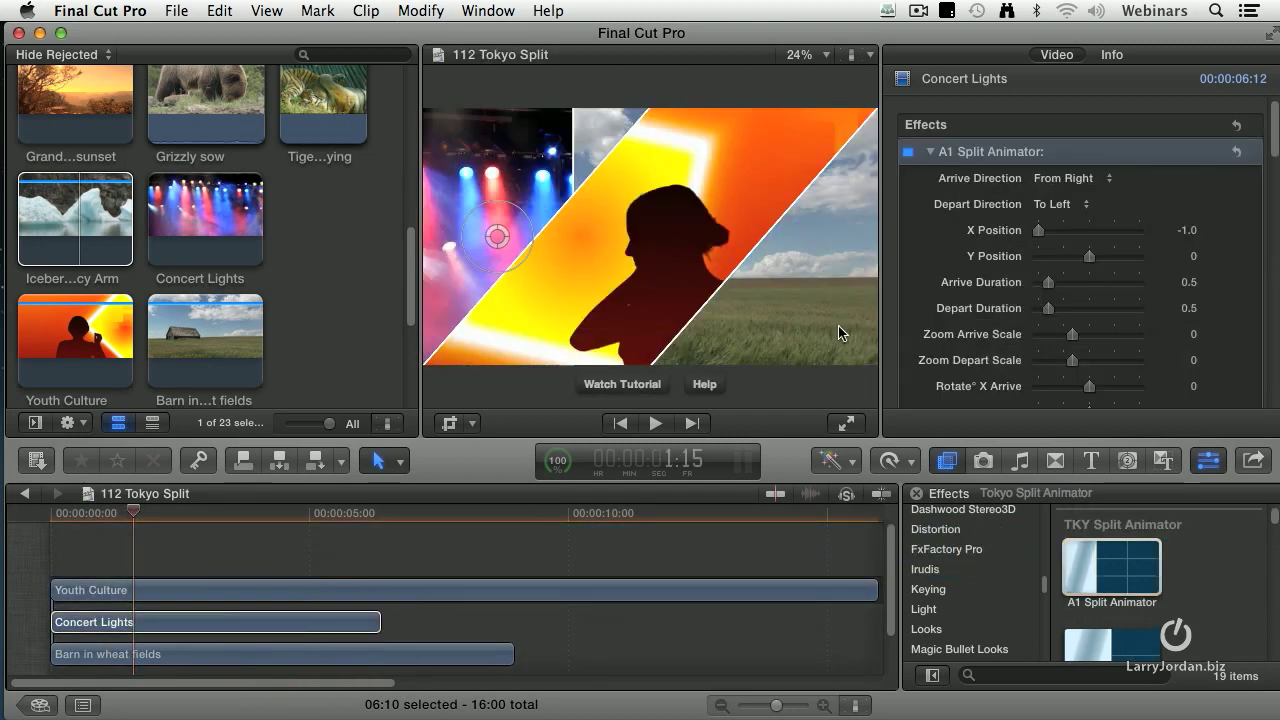
Nudge the Concert Lights panel position, make it zoom in on arrival, and preview.
{"action": "left_click_drag", "start_coordinate": [1040, 232], "coordinate": [1037, 245]}
{"action": "left_click_drag", "start_coordinate": [1074, 335], "coordinate": [1095, 337]}
{"action": "left_click", "coordinate": [32, 513]}
{"action": "key", "text": "space"}
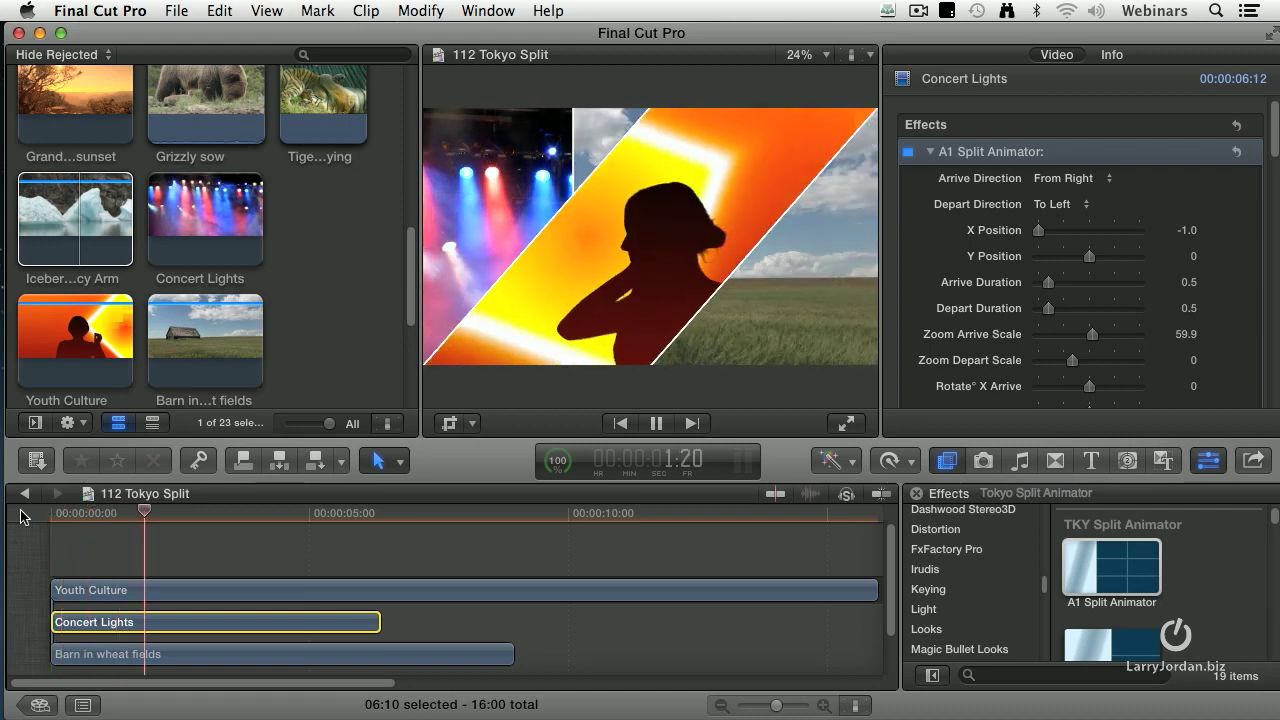
{"action": "key", "text": "space"}
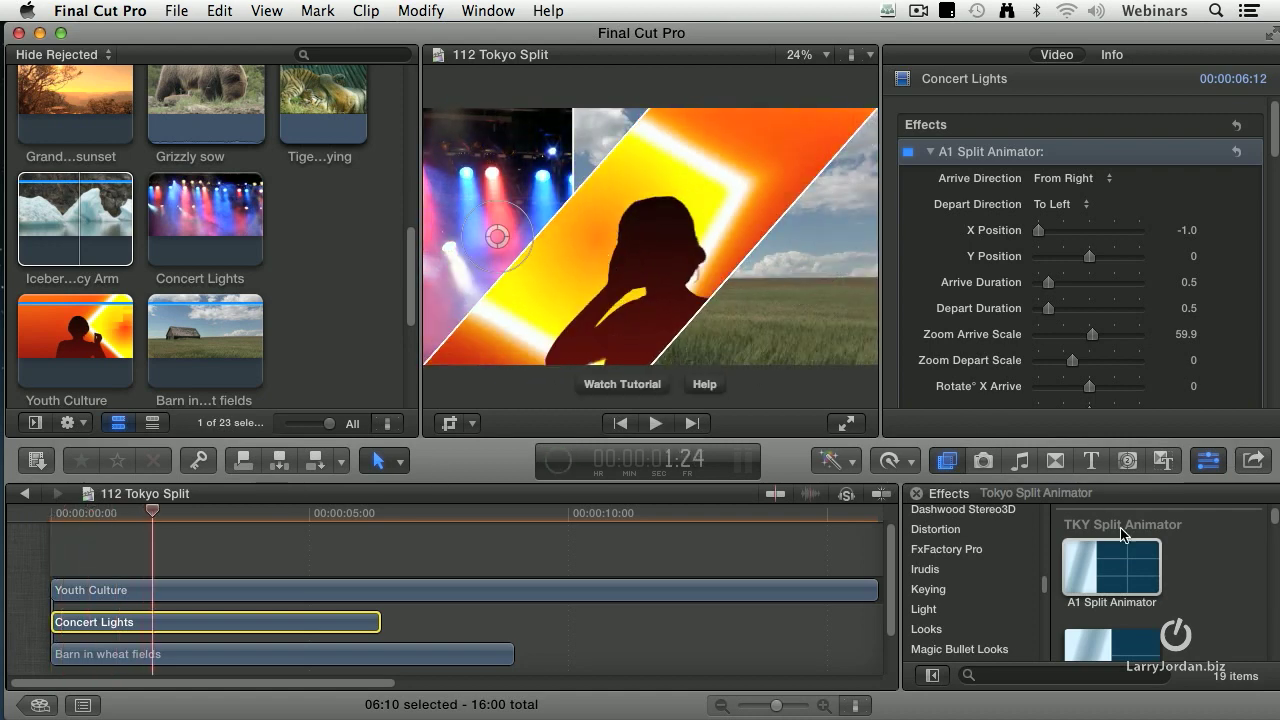
Delete A1 Split Animator from Concert Lights and apply A2 Split Animator instead.
{"action": "left_click", "coordinate": [586, 236]}
{"action": "left_click", "coordinate": [316, 613]}
{"action": "left_click", "coordinate": [988, 154]}
{"action": "key", "text": "Delete"}
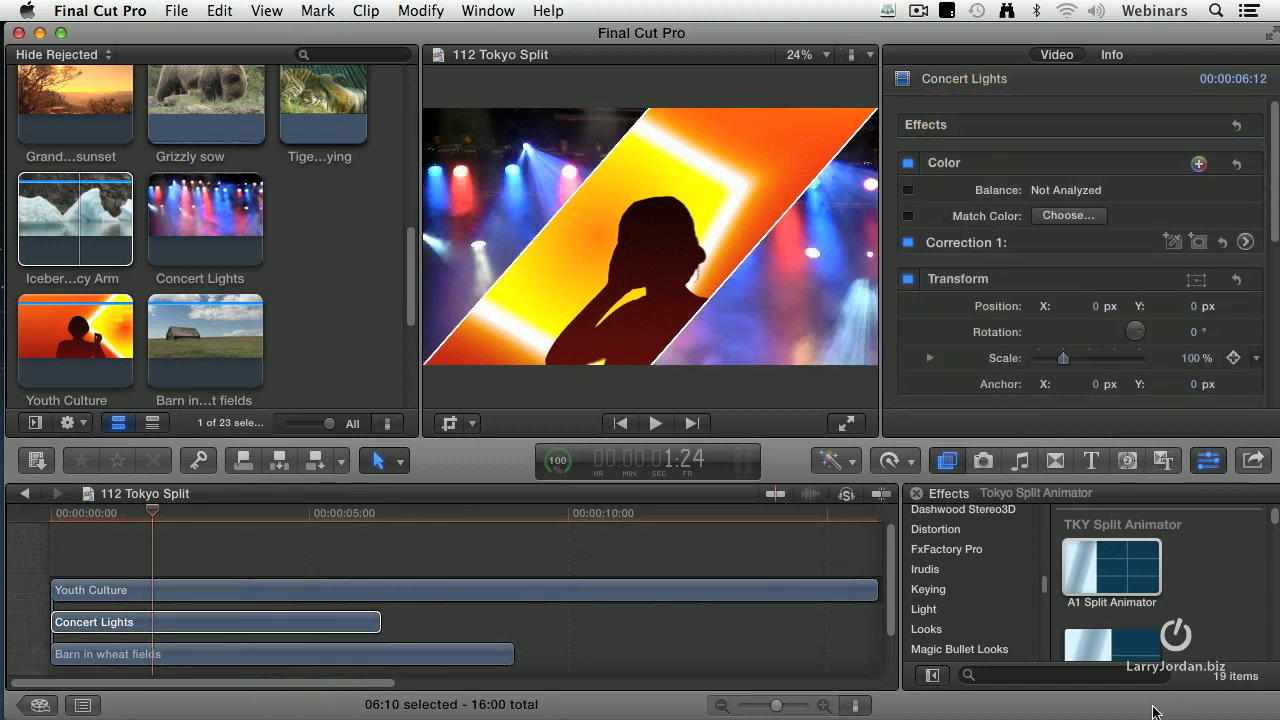
{"action": "left_click_drag", "start_coordinate": [1111, 566], "coordinate": [327, 621]}
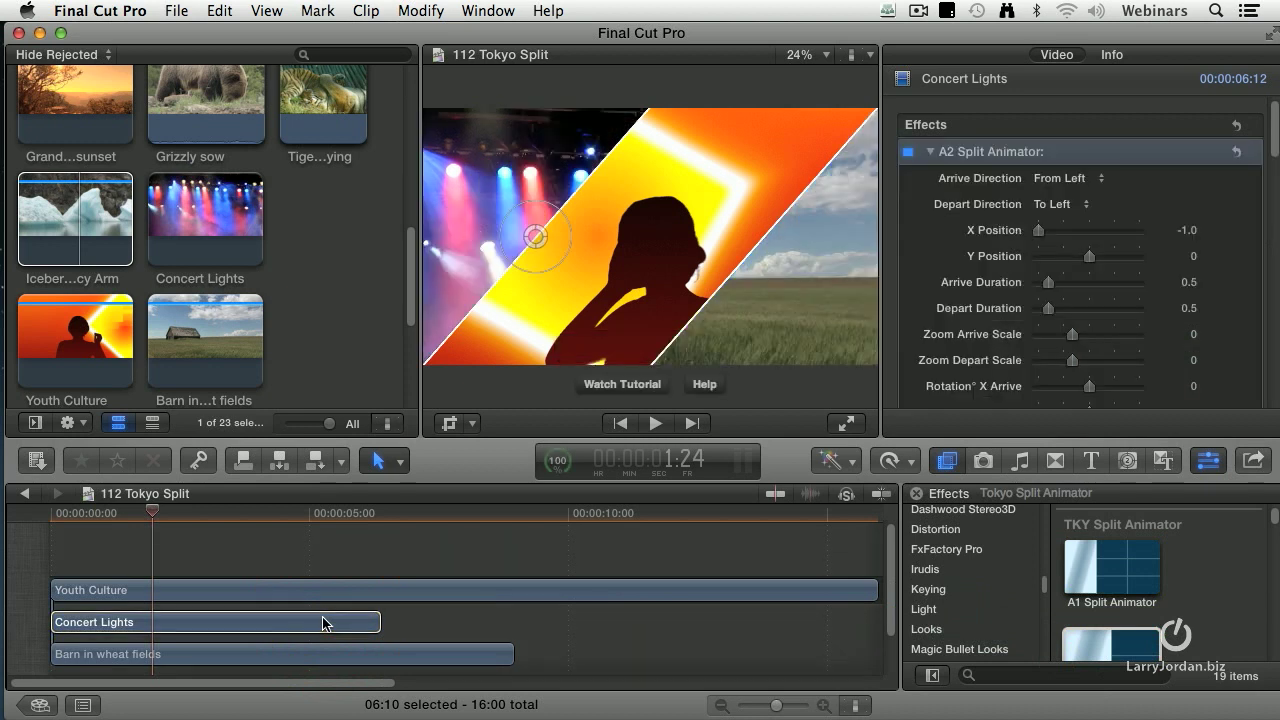
Set the barn clip's Transform Position to X 1053, Y -108, then replay from the start.
{"action": "left_click", "coordinate": [280, 657]}
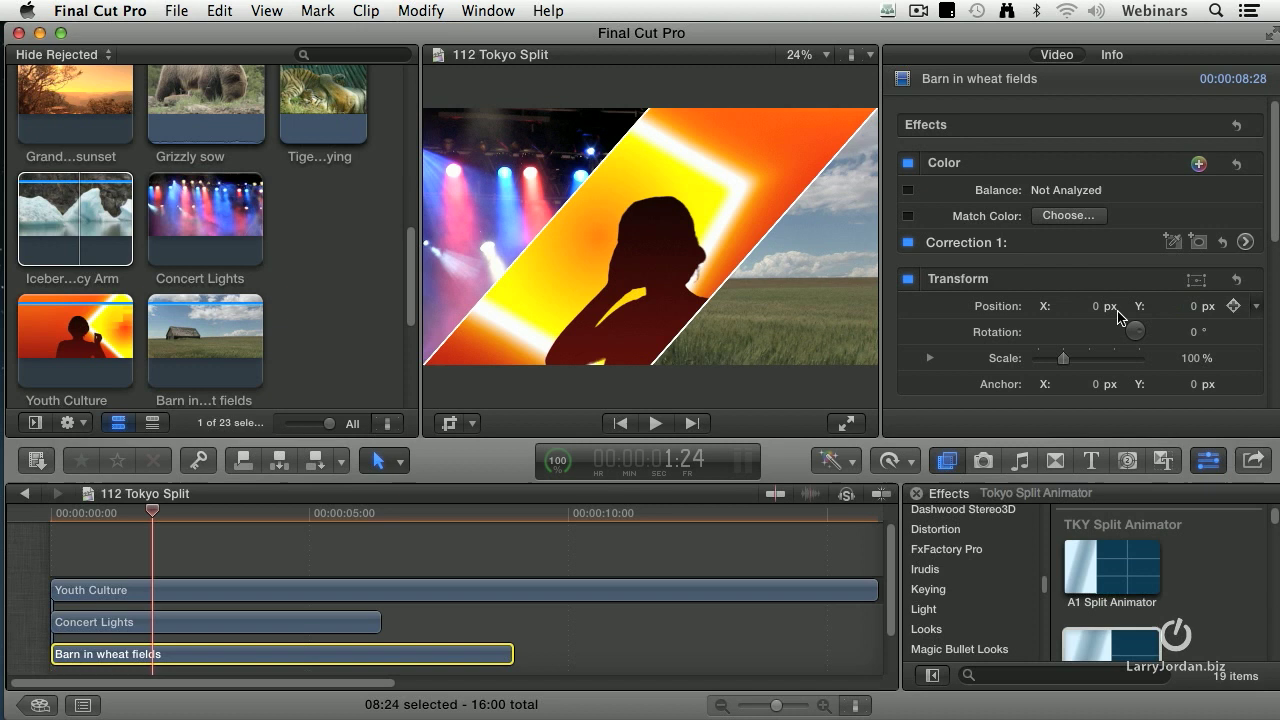
{"action": "left_click", "coordinate": [1092, 306]}
{"action": "type", "text": "80"}
{"action": "key", "text": "Return"}
{"action": "mouse_move", "coordinate": [1087, 306]}
{"action": "left_mouse_down"}
{"action": "mouse_move", "coordinate": [1160, 306]}
{"action": "mouse_move", "coordinate": [1081, 307]}
{"action": "left_mouse_up"}
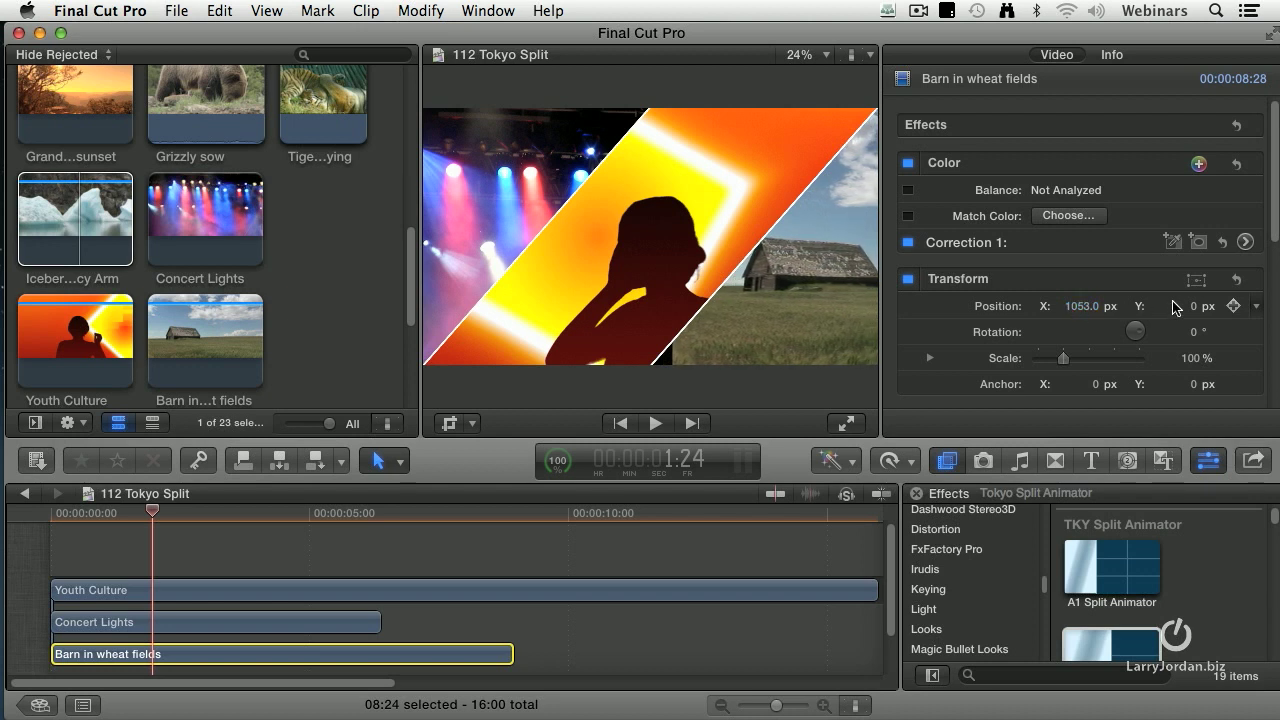
{"action": "left_click_drag", "start_coordinate": [1188, 310], "coordinate": [1182, 306]}
{"action": "type", "text": "-108"}
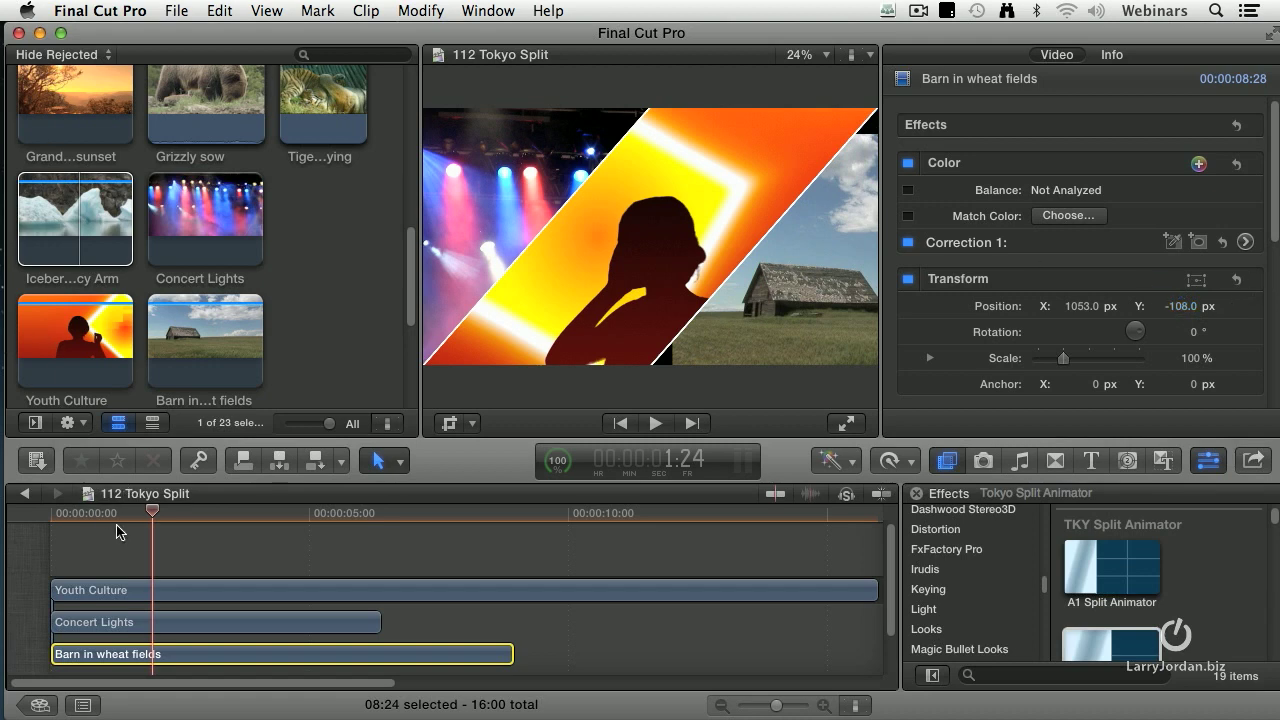
{"action": "key", "text": "Home"}
{"action": "key", "text": "space"}
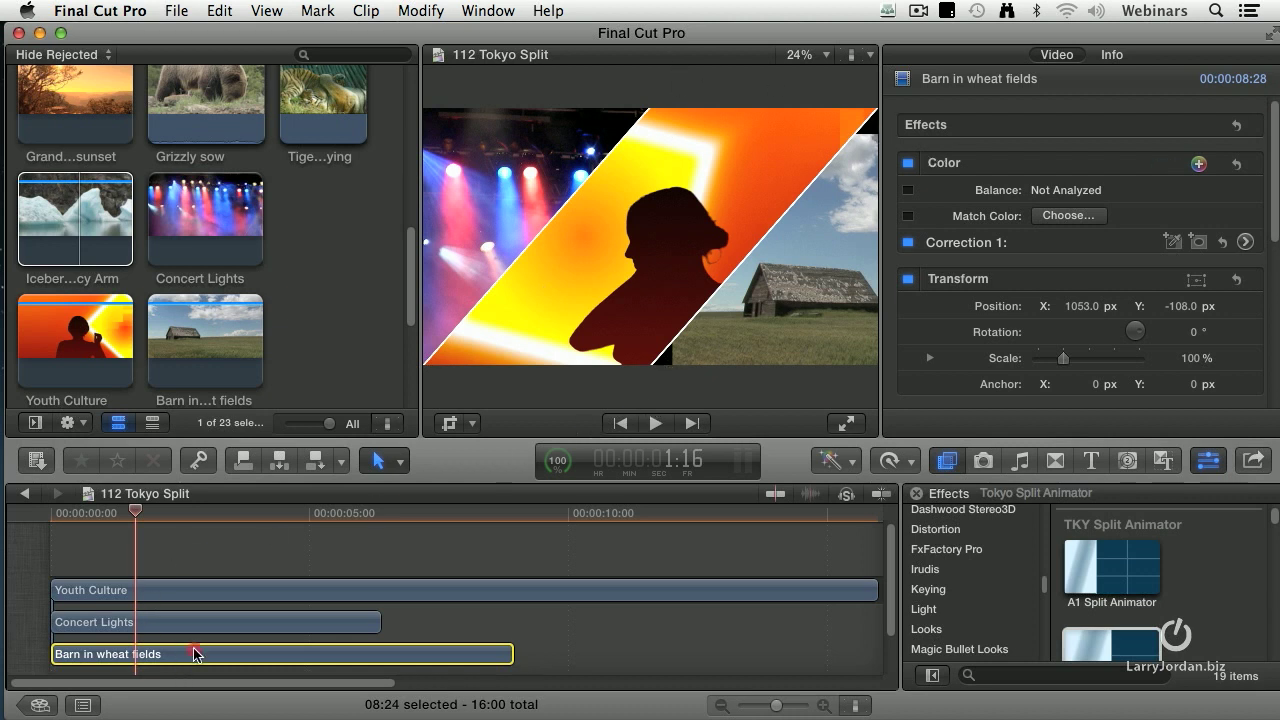
Disable the barn and Concert Lights clips and play Youth Culture alone from the start.
{"action": "key", "text": "v"}
{"action": "left_click", "coordinate": [158, 620]}
{"action": "key", "text": "v"}
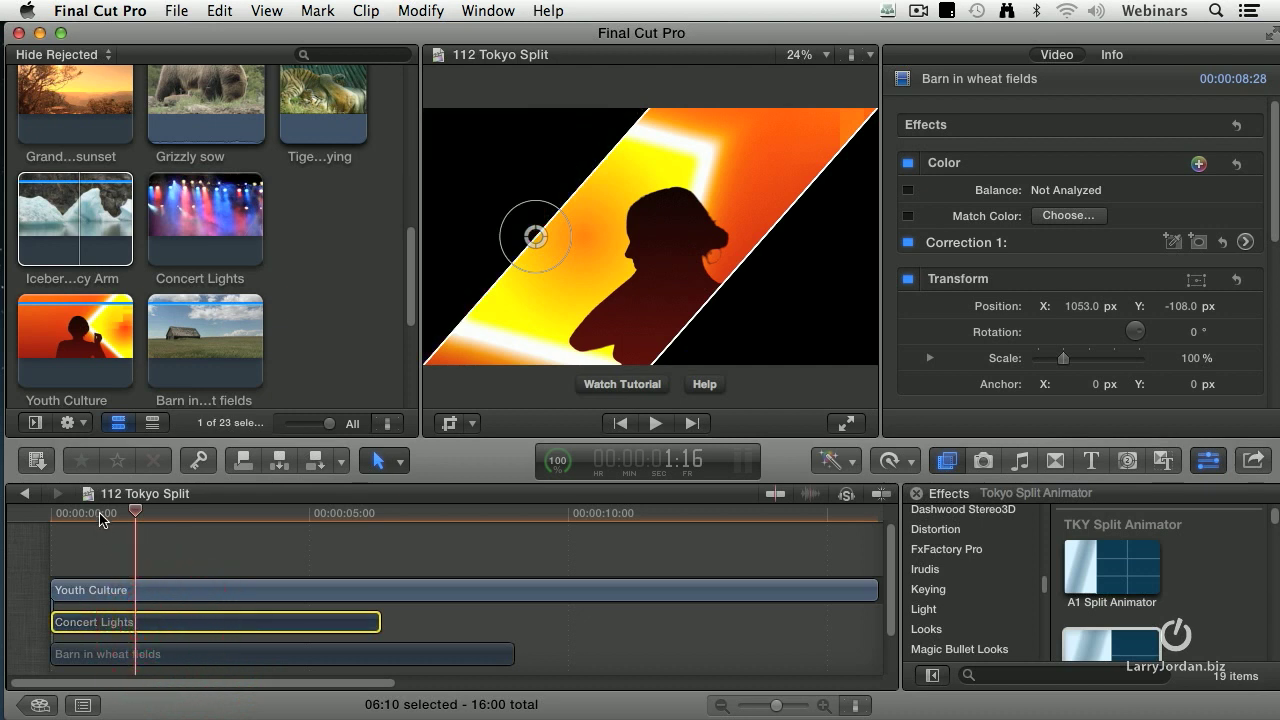
{"action": "key", "text": "Home"}
{"action": "key", "text": "space"}
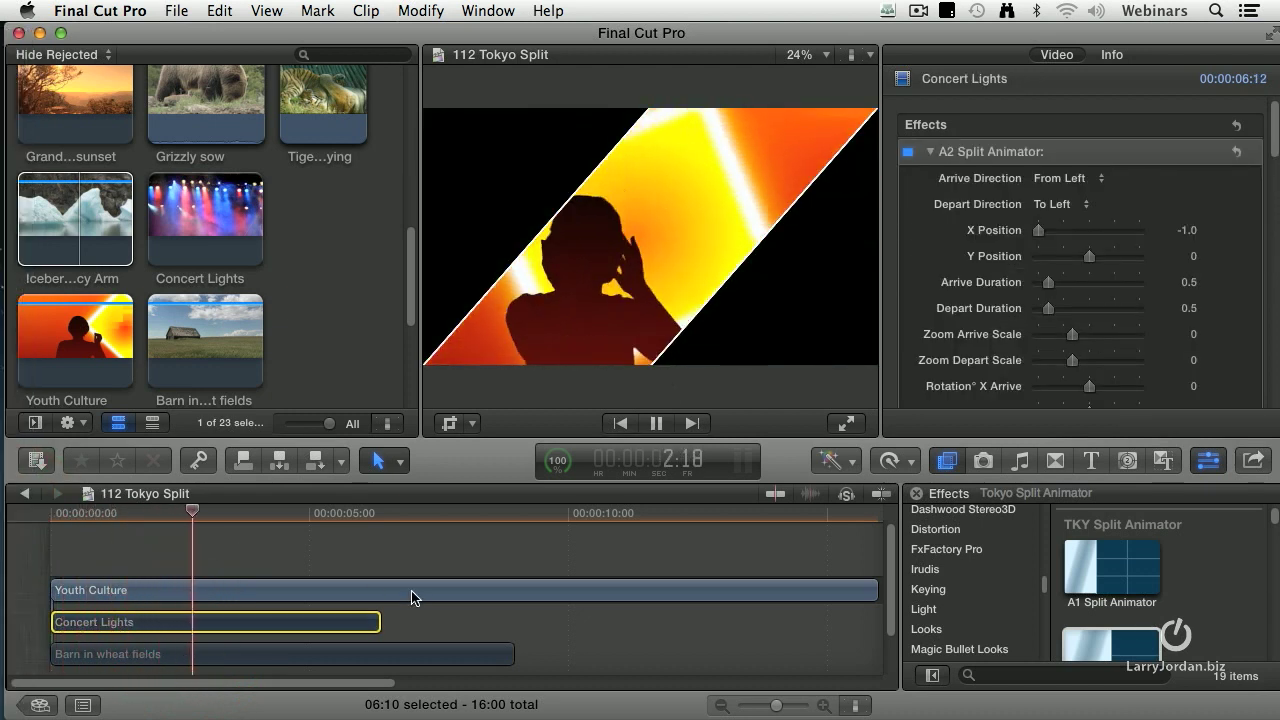
{"action": "key", "text": "space"}
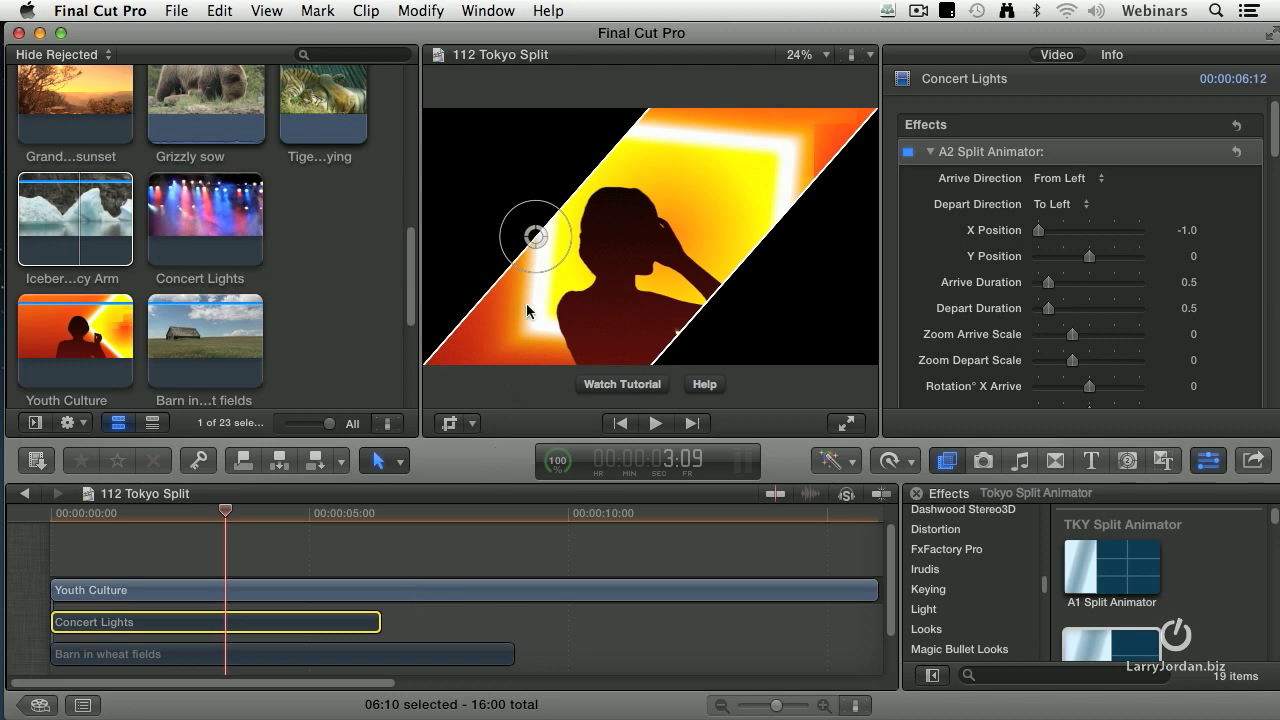
{"action": "mouse_move", "coordinate": [518, 240]}
{"action": "left_mouse_down"}
{"action": "mouse_move", "coordinate": [516, 226]}
{"action": "mouse_move", "coordinate": [523, 243]}
{"action": "left_mouse_up"}
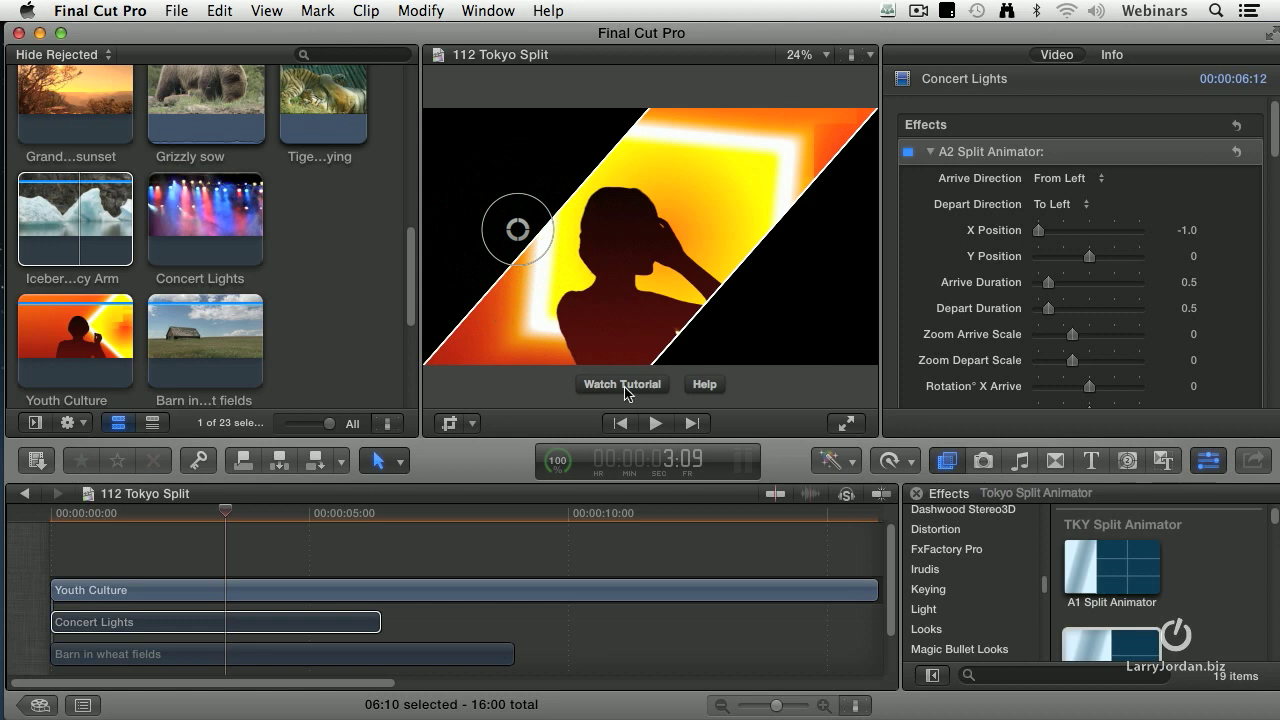
{"action": "scroll", "coordinate": [1146, 603], "scroll_direction": "down", "scroll_amount": 5}
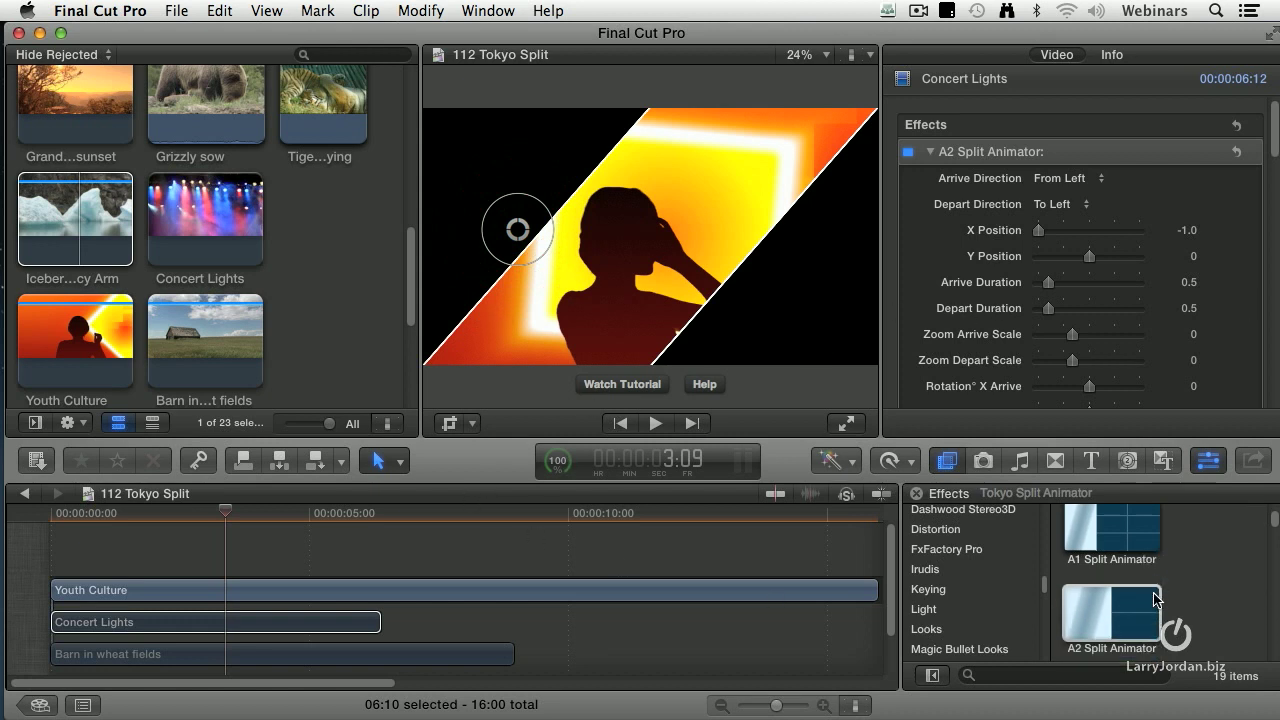
{"action": "scroll", "coordinate": [1146, 593], "scroll_direction": "down", "scroll_amount": 1}
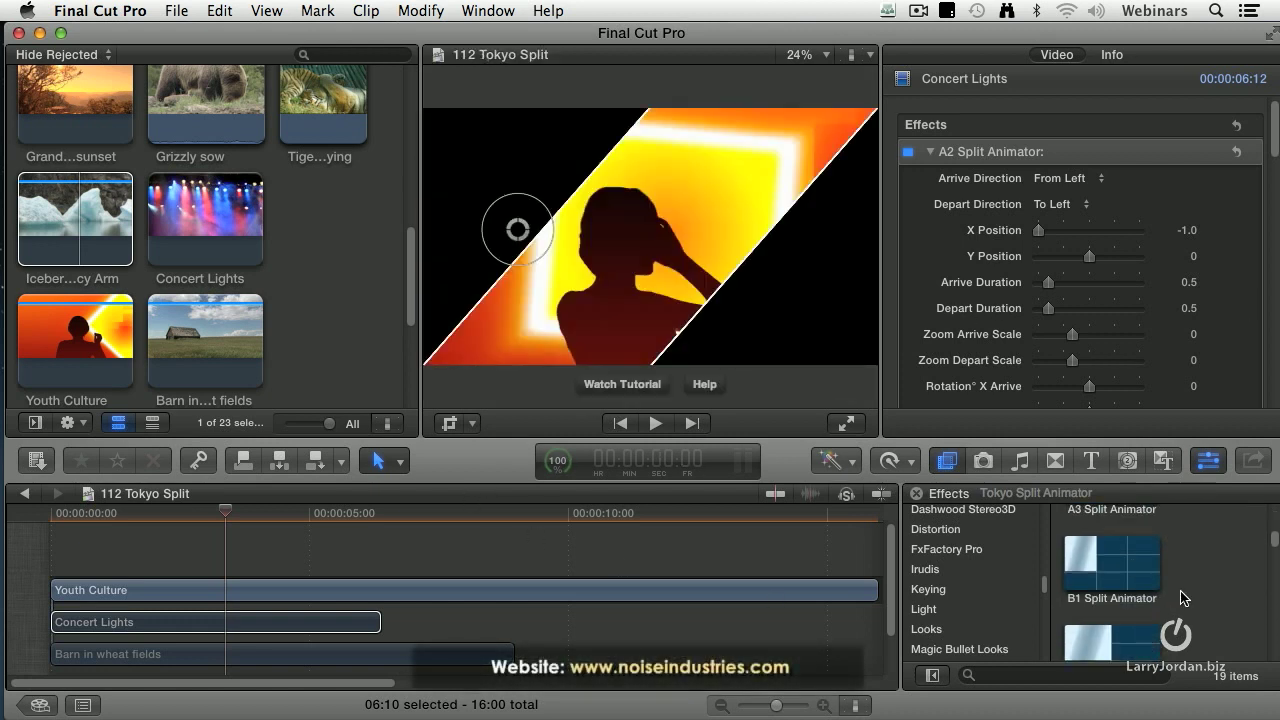
{"action": "scroll", "coordinate": [1160, 595], "scroll_direction": "down", "scroll_amount": 1}
{"action": "scroll", "coordinate": [1170, 597], "scroll_direction": "down", "scroll_amount": 1}
{"action": "scroll", "coordinate": [1181, 598], "scroll_direction": "down", "scroll_amount": 1}
{"action": "scroll", "coordinate": [1181, 598], "scroll_direction": "down", "scroll_amount": 2}
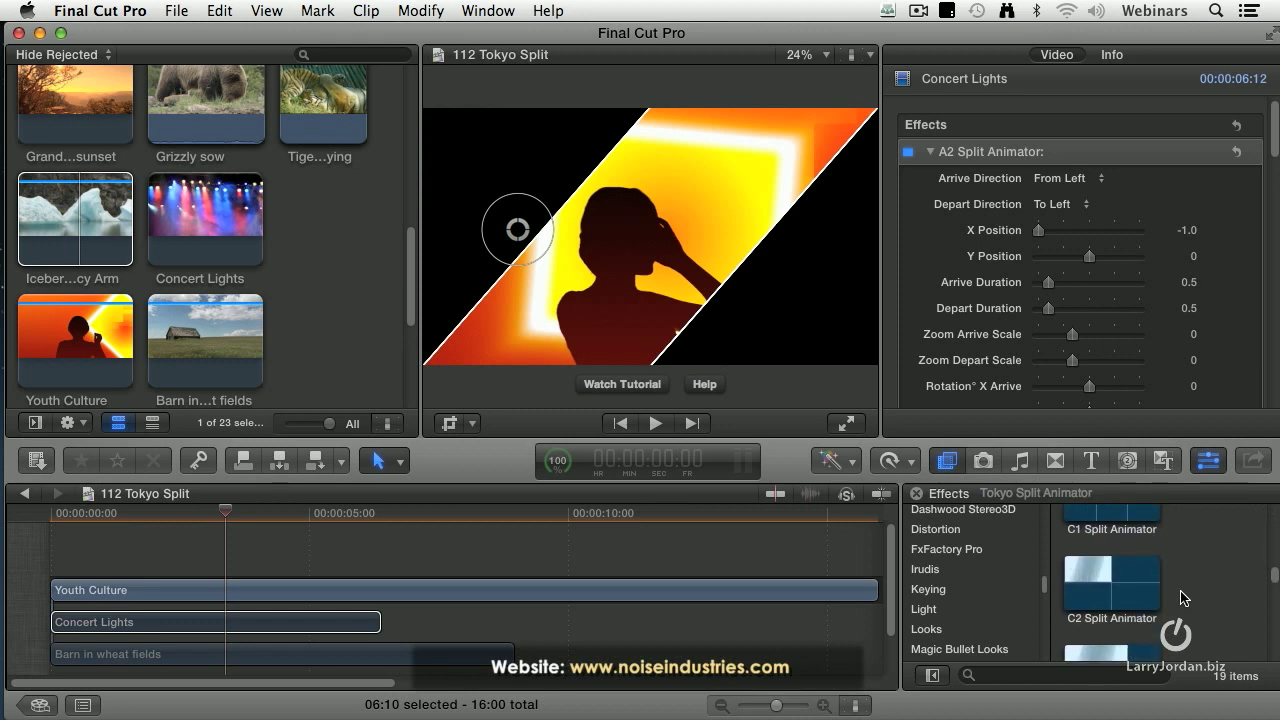
{"action": "scroll", "coordinate": [1181, 598], "scroll_direction": "down", "scroll_amount": 1}
{"action": "scroll", "coordinate": [1181, 598], "scroll_direction": "down", "scroll_amount": 1}
{"action": "scroll", "coordinate": [1181, 598], "scroll_direction": "down", "scroll_amount": 1}
{"action": "scroll", "coordinate": [1181, 598], "scroll_direction": "down", "scroll_amount": 1}
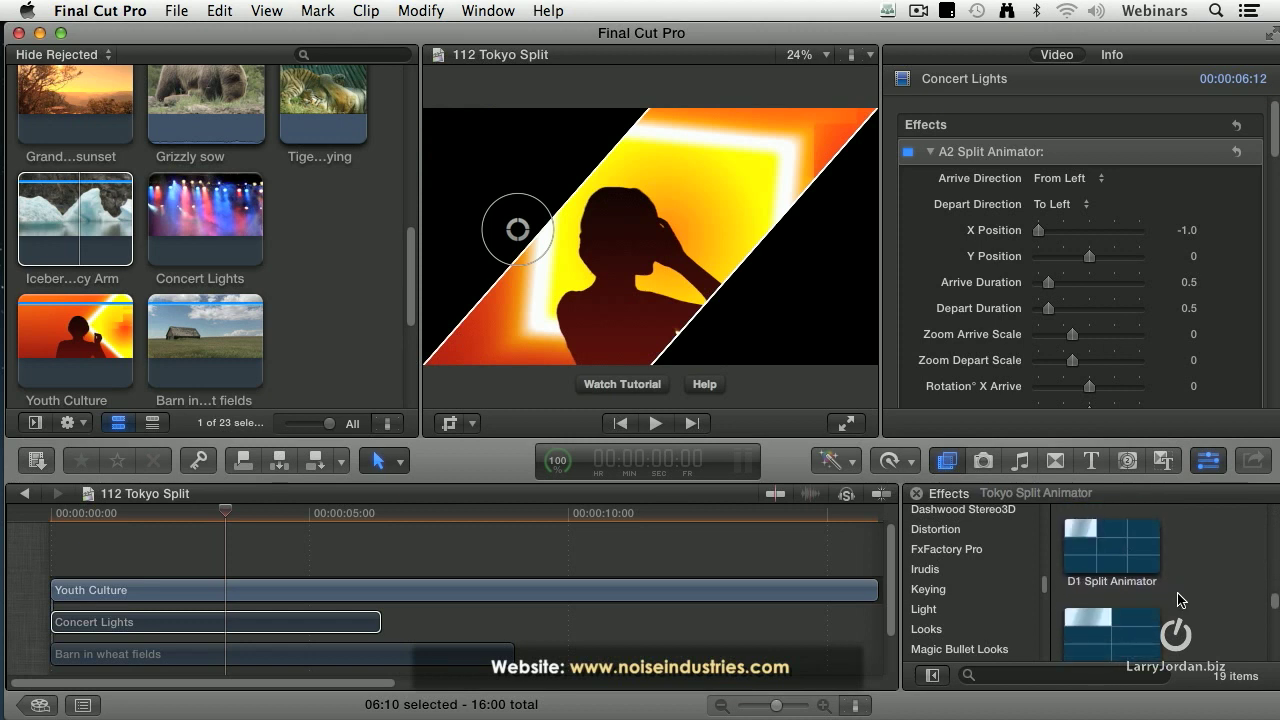
{"action": "scroll", "coordinate": [1181, 598], "scroll_direction": "down", "scroll_amount": 1}
{"action": "scroll", "coordinate": [1180, 598], "scroll_direction": "down", "scroll_amount": 1}
{"action": "scroll", "coordinate": [1178, 599], "scroll_direction": "down", "scroll_amount": 1}
{"action": "scroll", "coordinate": [1178, 599], "scroll_direction": "down", "scroll_amount": 1}
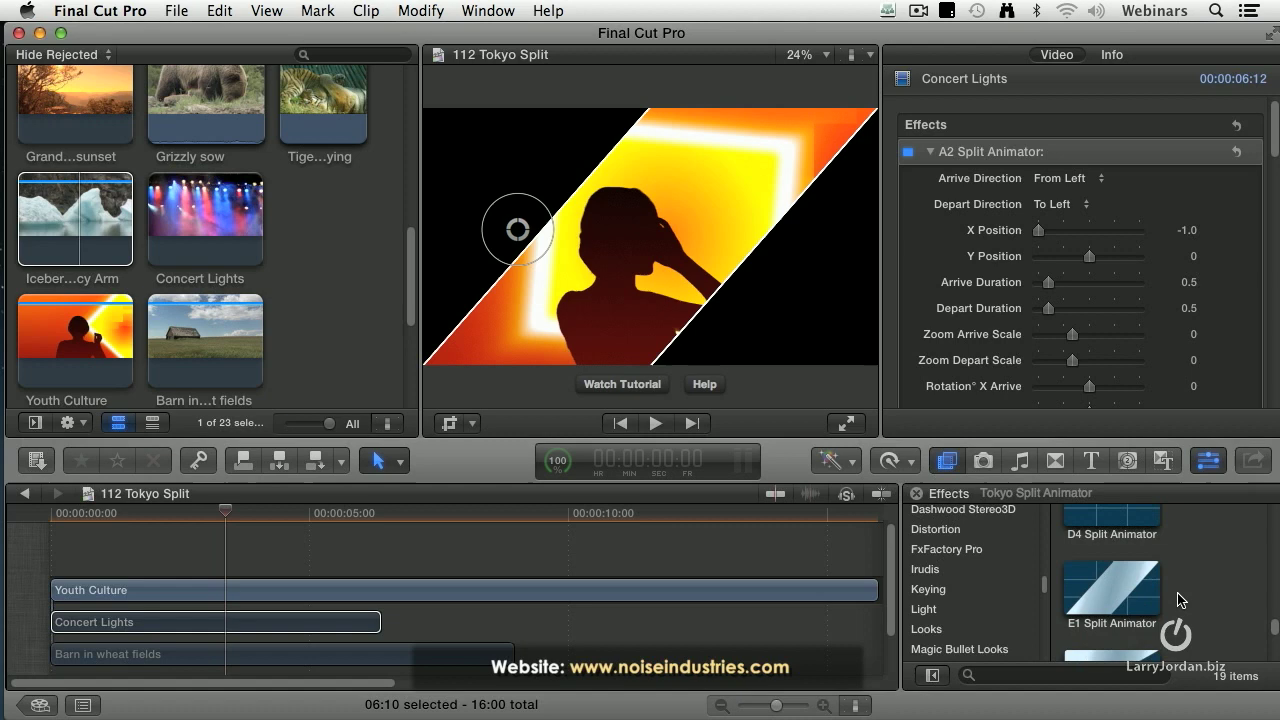
{"action": "scroll", "coordinate": [1176, 600], "scroll_direction": "down", "scroll_amount": 1}
{"action": "scroll", "coordinate": [1174, 600], "scroll_direction": "down", "scroll_amount": 1}
{"action": "scroll", "coordinate": [1120, 560], "scroll_direction": "down", "scroll_amount": 1}
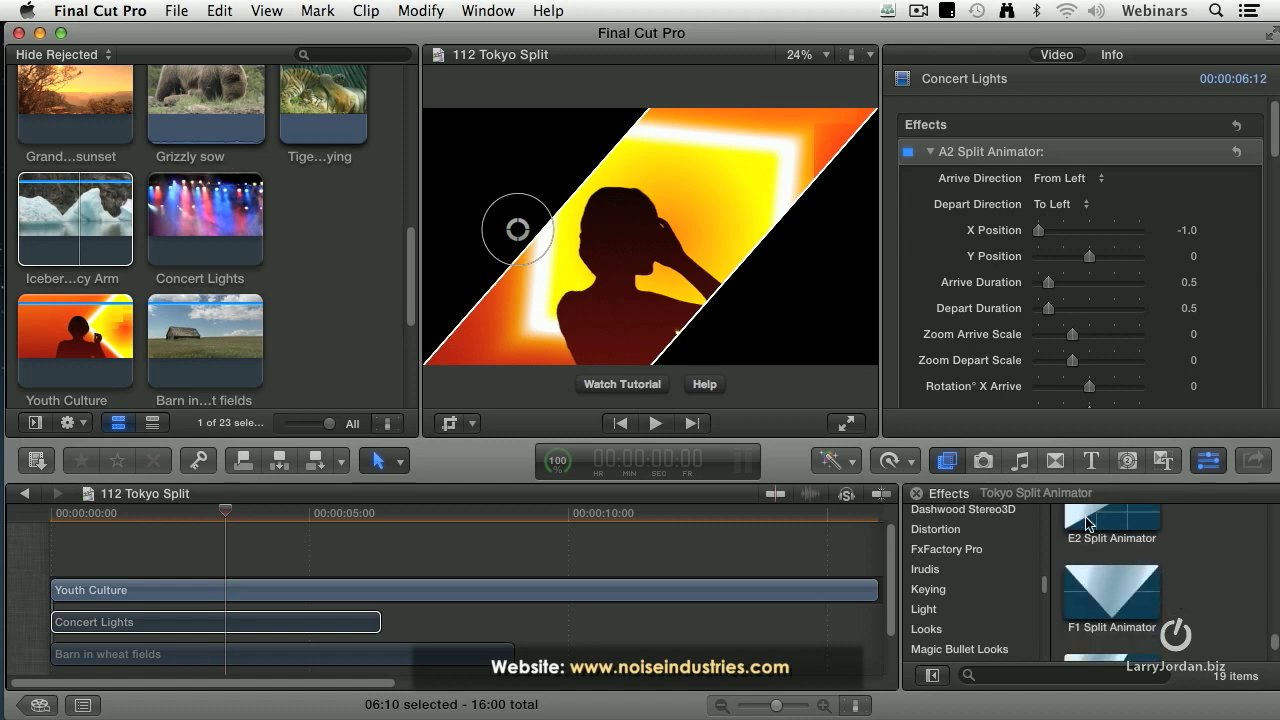